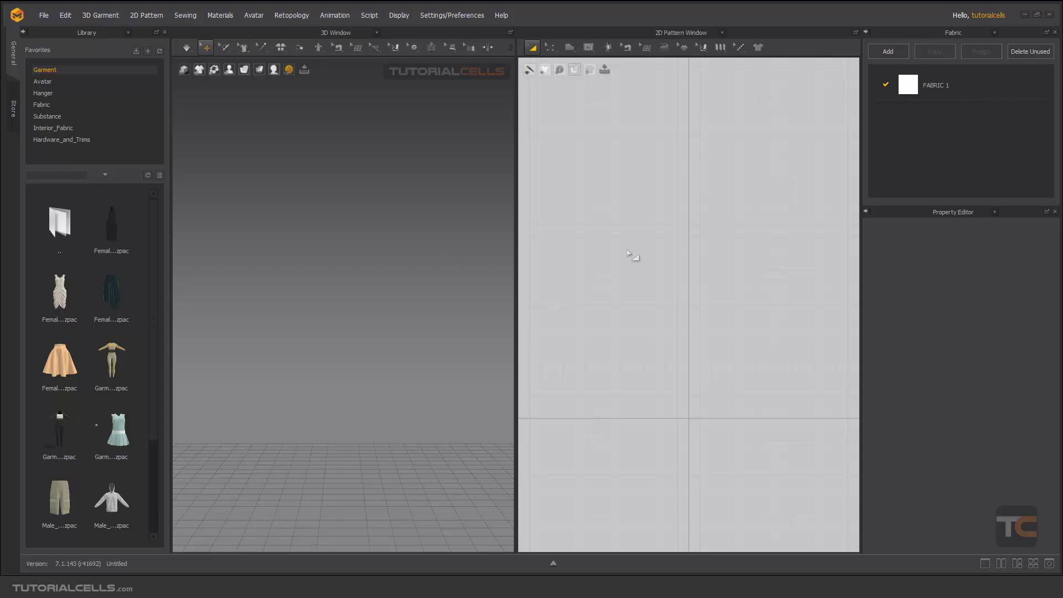
# Draw four separate rectangular patterns of different sizes in the 2D pattern area with the Rectangle tool
pyautogui.scroll(3, 679, 328)
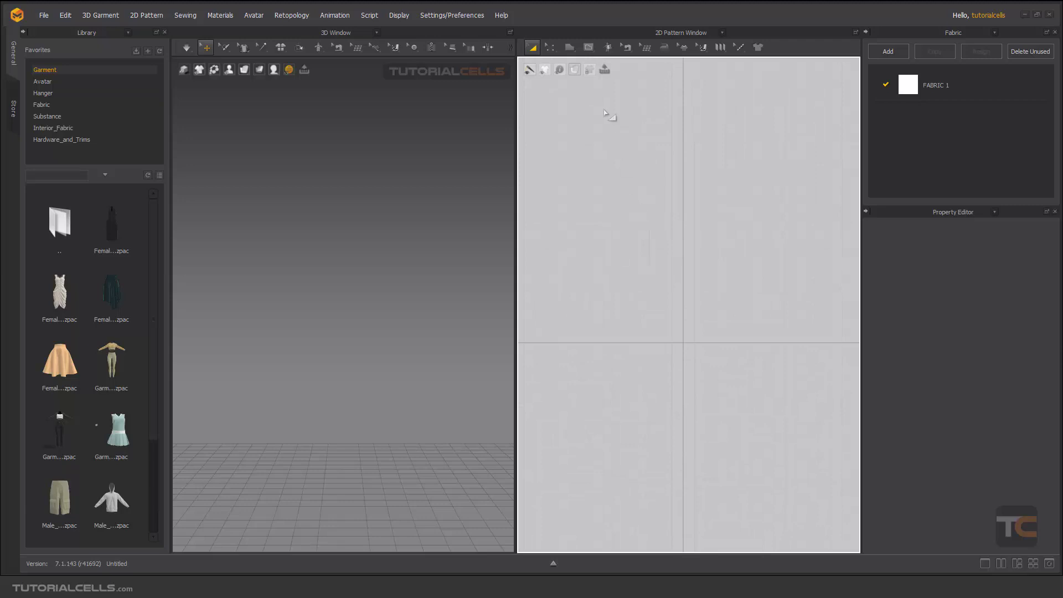
pyautogui.click(549, 48)
pyautogui.click(569, 47)
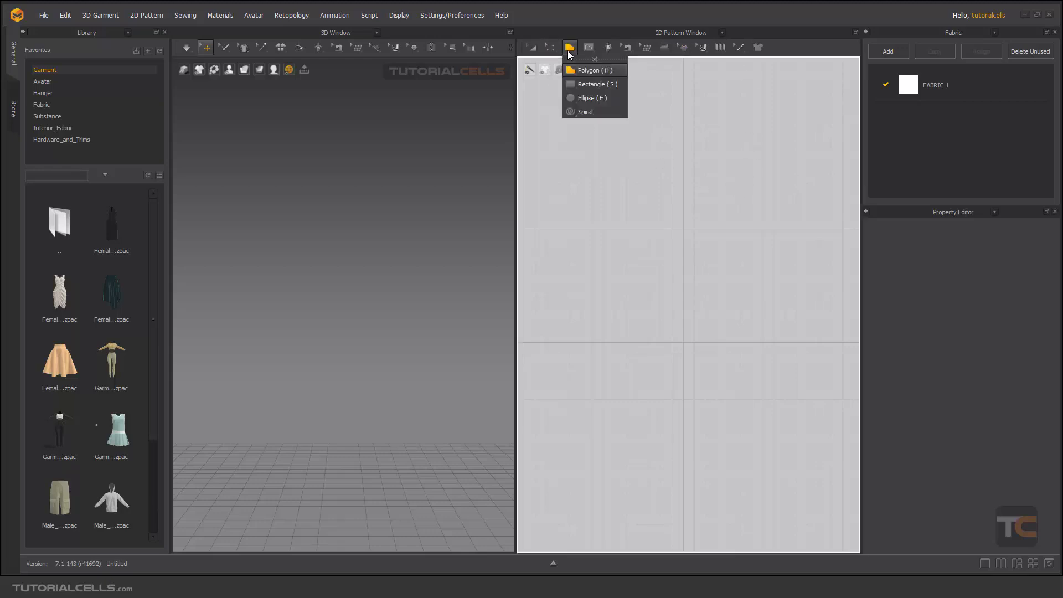
pyautogui.click(580, 86)
pyautogui.moveTo(637, 219); pyautogui.dragTo(699, 313)
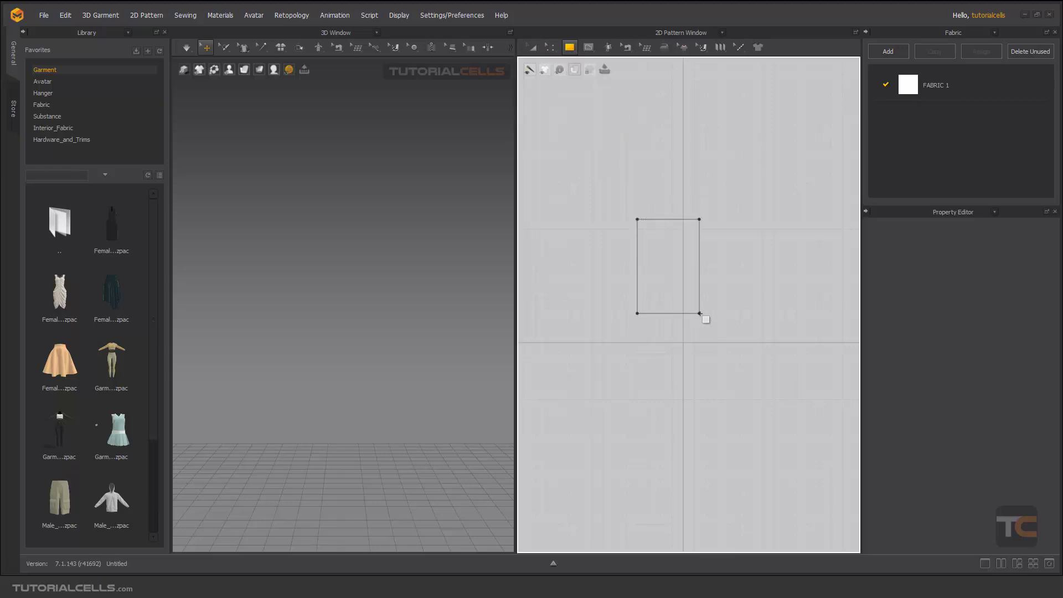
pyautogui.moveTo(717, 231); pyautogui.dragTo(781, 278)
pyautogui.moveTo(678, 362); pyautogui.dragTo(775, 330)
pyautogui.moveTo(640, 340); pyautogui.dragTo(528, 365, button='right')
pyautogui.moveTo(698, 308); pyautogui.dragTo(767, 346)
# Load the male avatar MV2_Dario.avt from the library's Male_V2 avatar folder into the 3D scene
pyautogui.moveTo(607, 333); pyautogui.dragTo(648, 316, button='right')
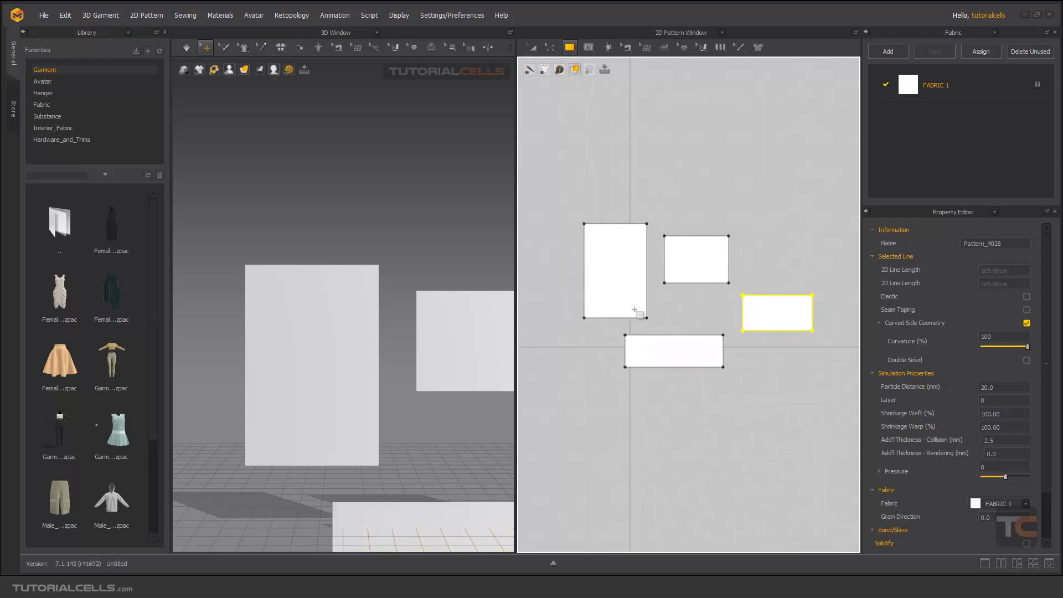
pyautogui.scroll(-5, 383, 342)
pyautogui.moveTo(383, 342); pyautogui.dragTo(354, 397, button='right')
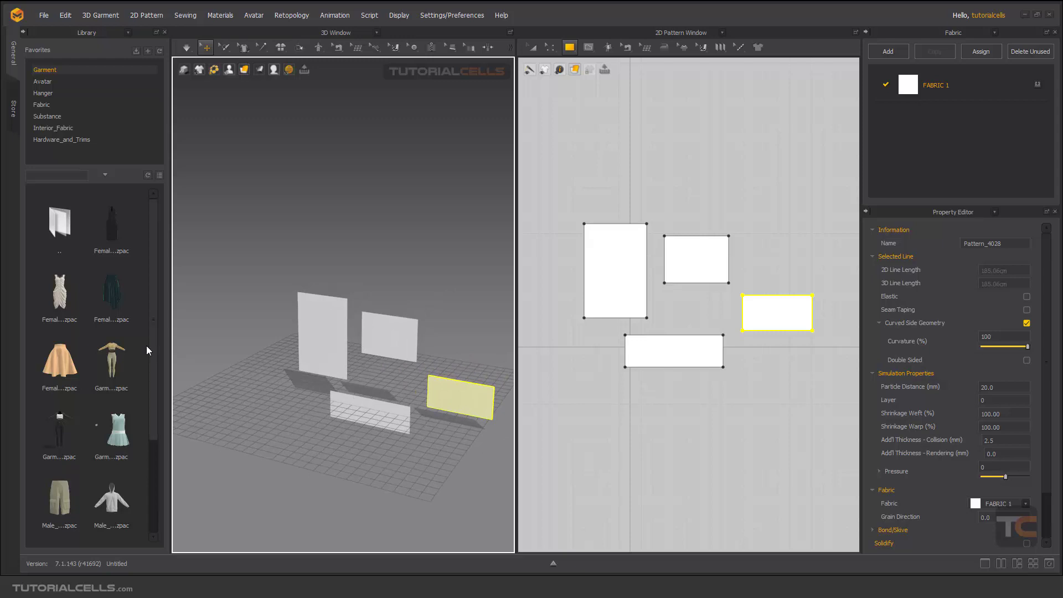
pyautogui.click(45, 84)
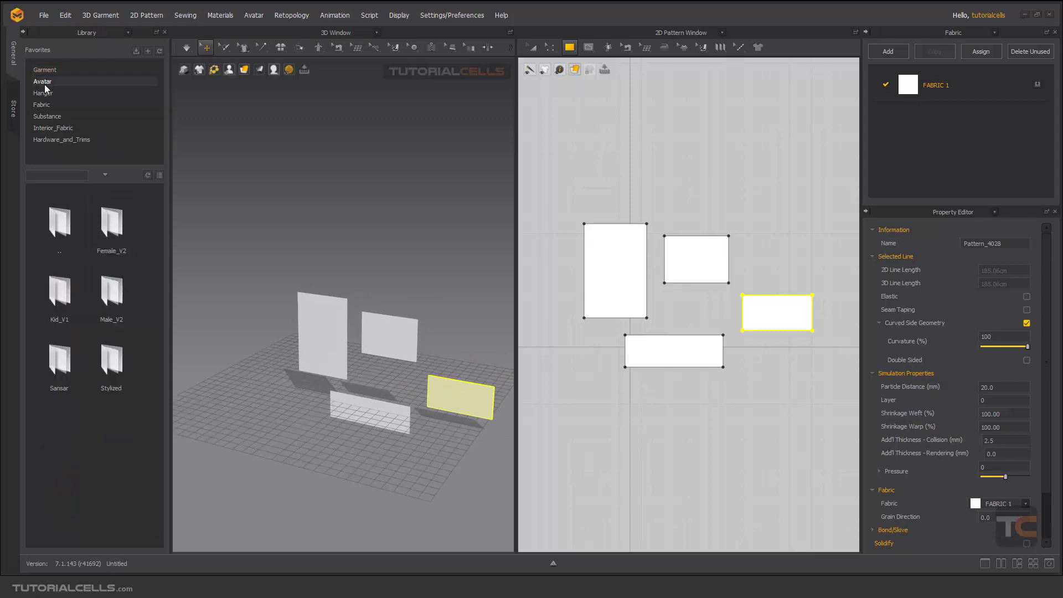
pyautogui.doubleClick(111, 285)
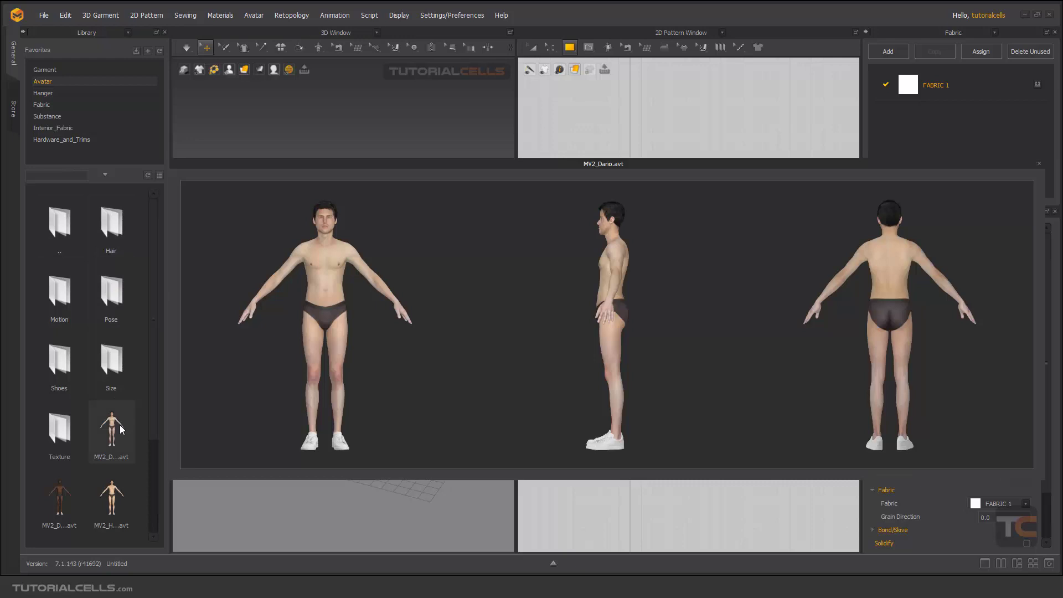
pyautogui.doubleClick(120, 424)
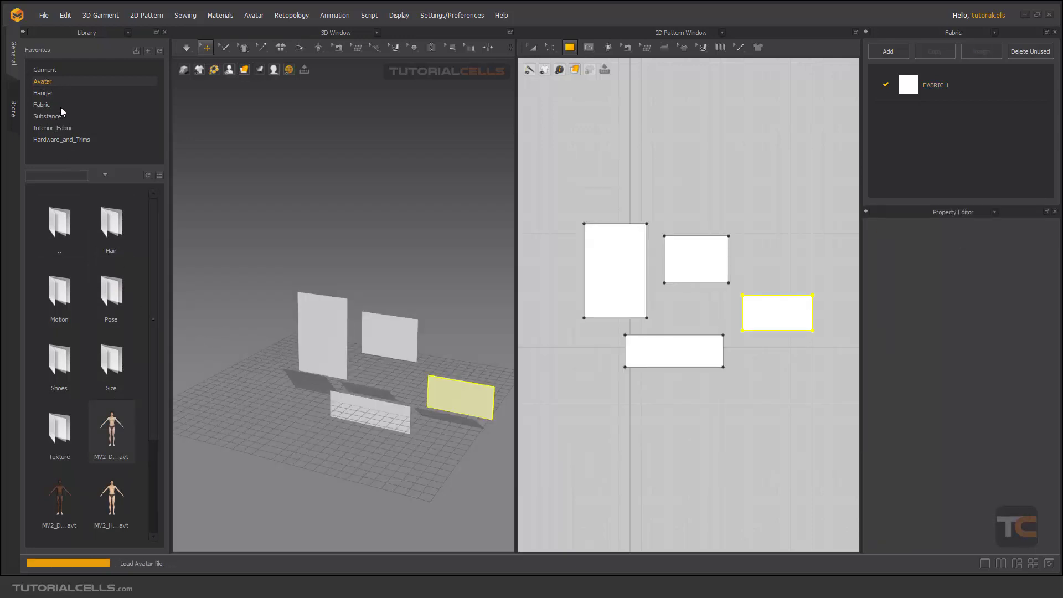
pyautogui.moveTo(358, 323); pyautogui.dragTo(421, 316, button='right')
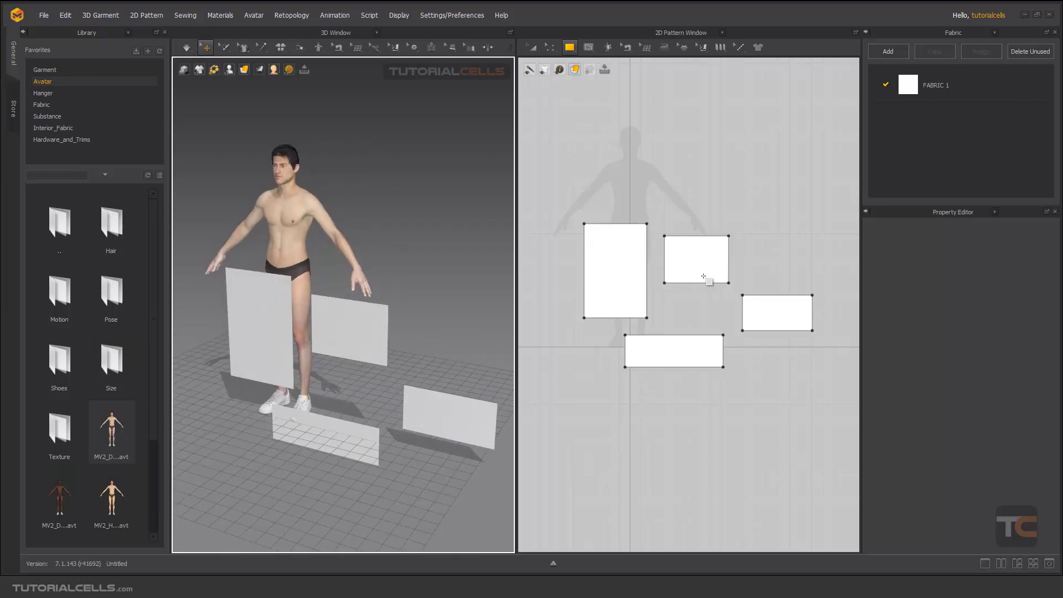
# Move the rectangle beside the tall one up and to the right freehand with the Transform Pattern tool
pyautogui.scroll(3, 705, 275)
pyautogui.moveTo(702, 293); pyautogui.dragTo(705, 310, button='right')
pyautogui.scroll(2, 705, 290)
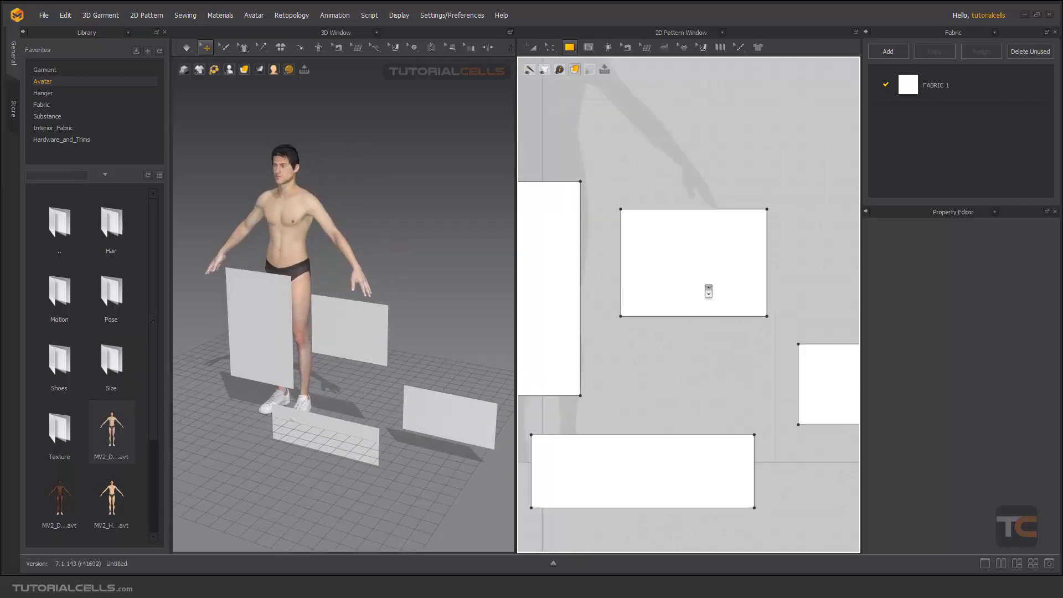
pyautogui.click(531, 49)
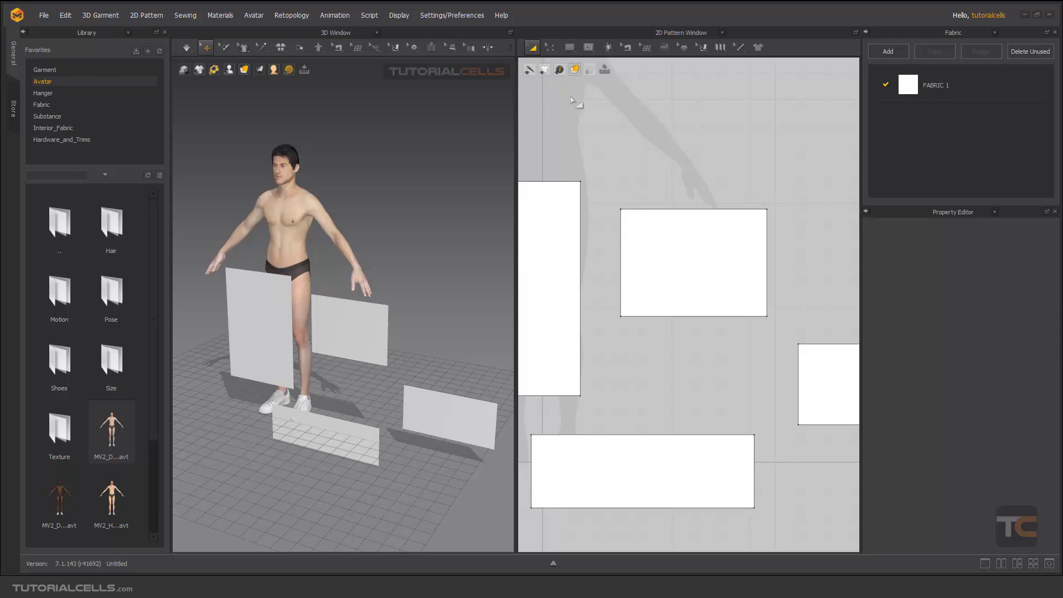
pyautogui.moveTo(690, 249); pyautogui.dragTo(725, 175)
# Move the same rectangle exactly 10 cm horizontally to the right
pyautogui.moveTo(731, 187); pyautogui.dragTo(651, 226, button='middle')
pyautogui.moveTo(633, 232); pyautogui.dragTo(694, 247)
pyautogui.rightClick(694, 247)
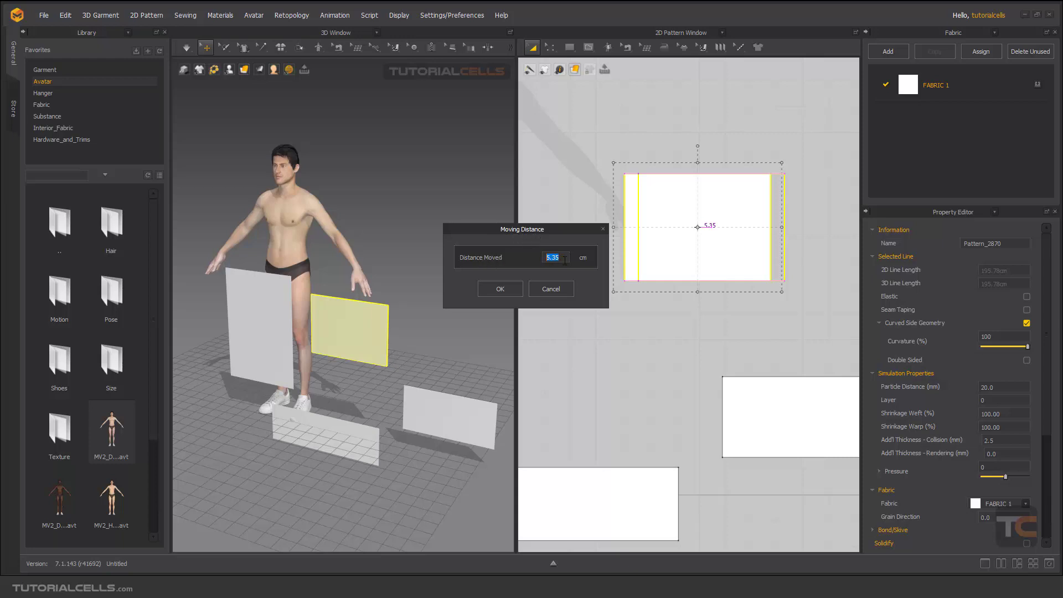
pyautogui.write('10')
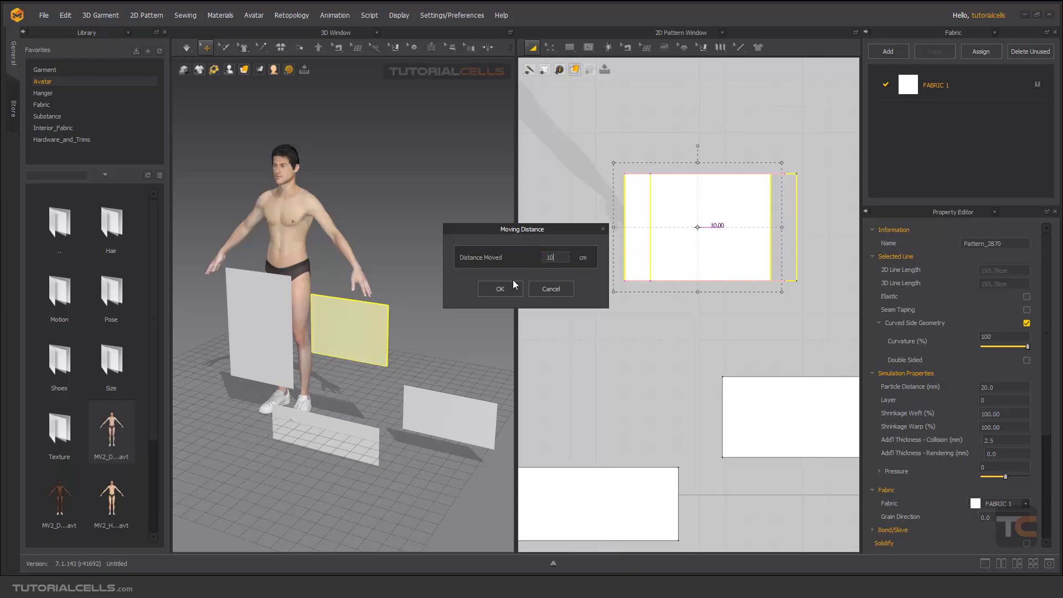
pyautogui.click(498, 288)
# Tilt the rectangle slightly counterclockwise about its centre, then place the pivot on its upper-right corner and rotate the rectangle back level
pyautogui.moveTo(686, 238); pyautogui.dragTo(635, 277, button='right')
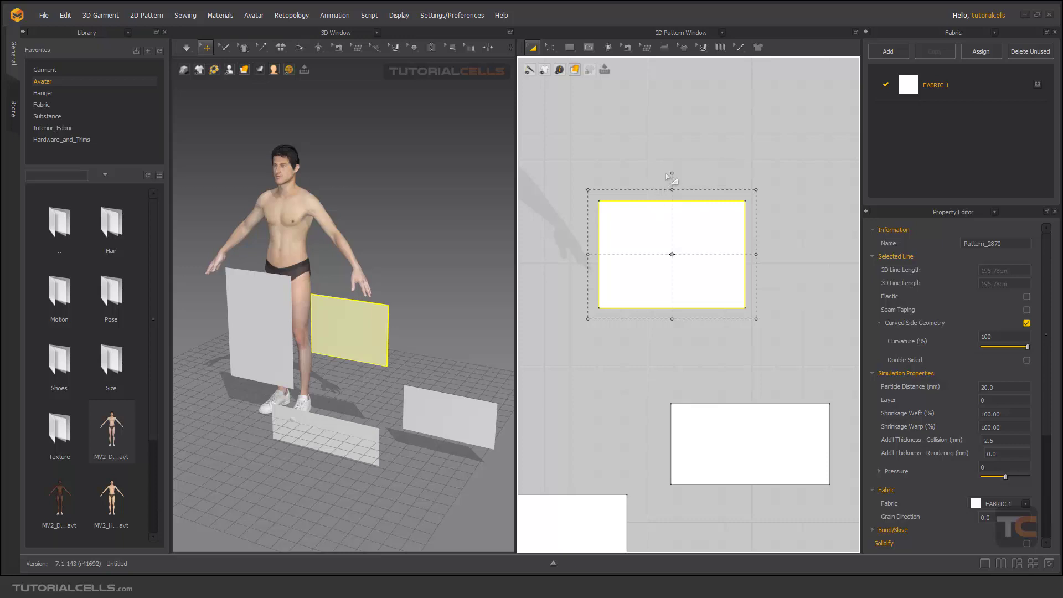
pyautogui.moveTo(671, 171)
pyautogui.mouseDown()
pyautogui.moveTo(657, 169)
pyautogui.moveTo(695, 180)
pyautogui.moveTo(666, 182)
pyautogui.mouseUp()
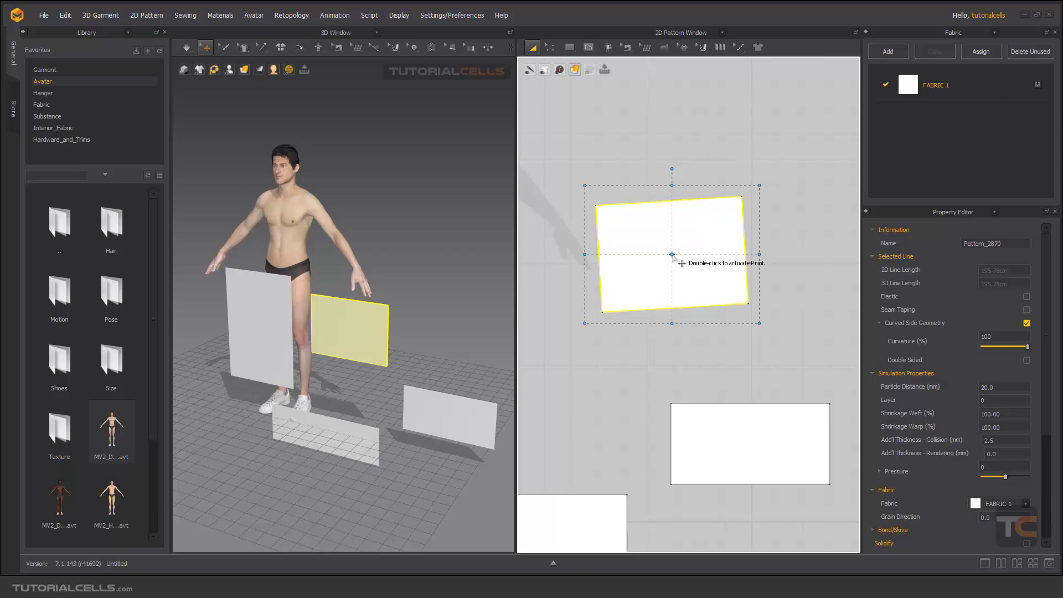
pyautogui.moveTo(672, 255)
pyautogui.mouseDown()
pyautogui.moveTo(601, 206)
pyautogui.moveTo(609, 197)
pyautogui.moveTo(752, 205)
pyautogui.mouseUp()
pyautogui.moveTo(672, 168); pyautogui.dragTo(652, 155)
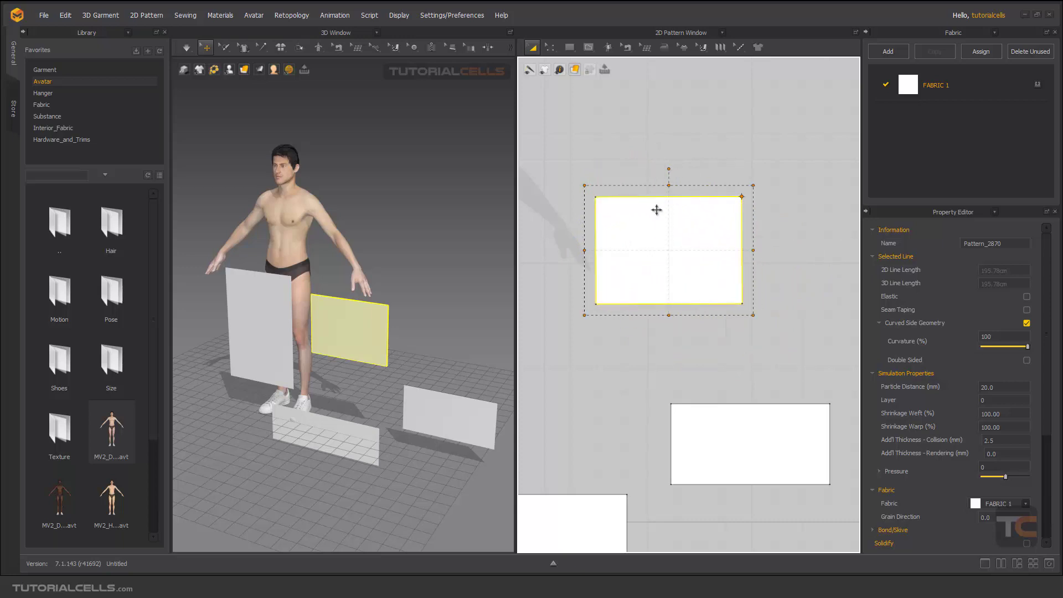
pyautogui.click(710, 149)
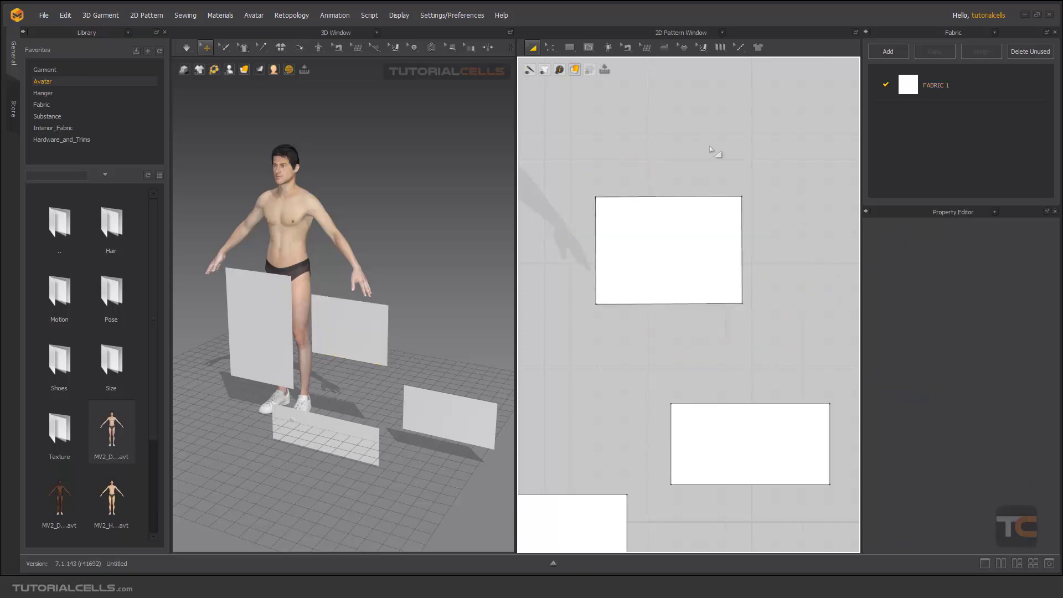
# Rotate the rectangle slightly counterclockwise about a pivot placed between its centre and upper-right corner, and stretch it wider from its right side
pyautogui.click(674, 211)
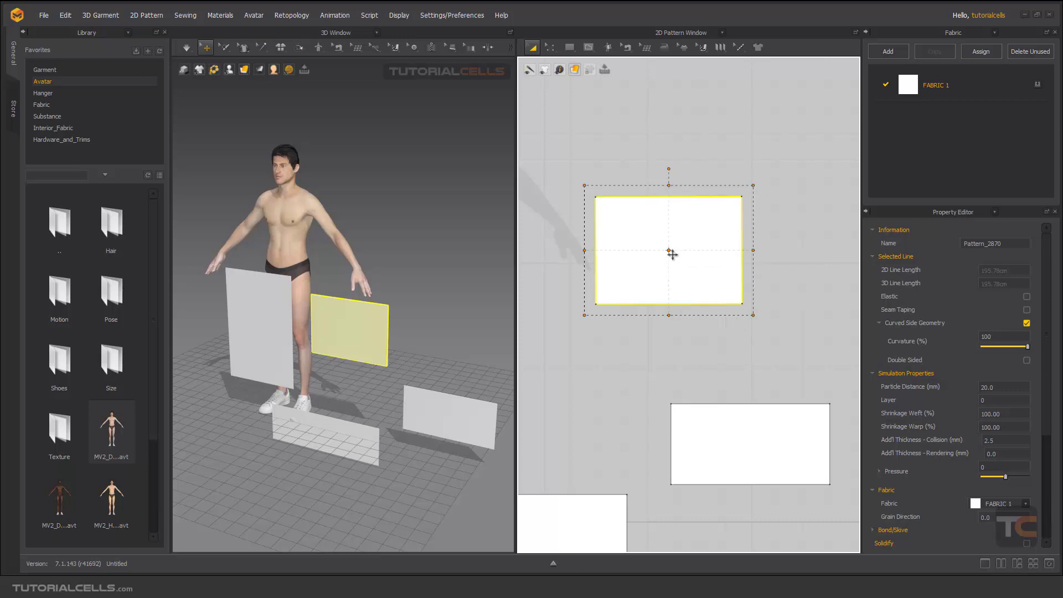
pyautogui.moveTo(677, 251); pyautogui.dragTo(706, 229)
pyautogui.moveTo(670, 168); pyautogui.dragTo(677, 168)
pyautogui.click(676, 150)
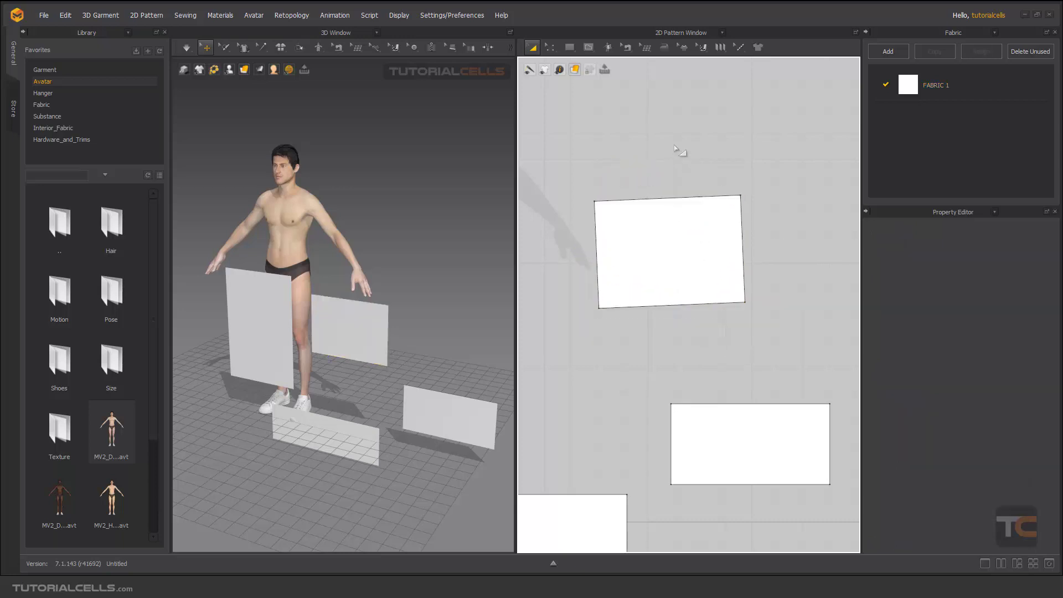
pyautogui.click(679, 207)
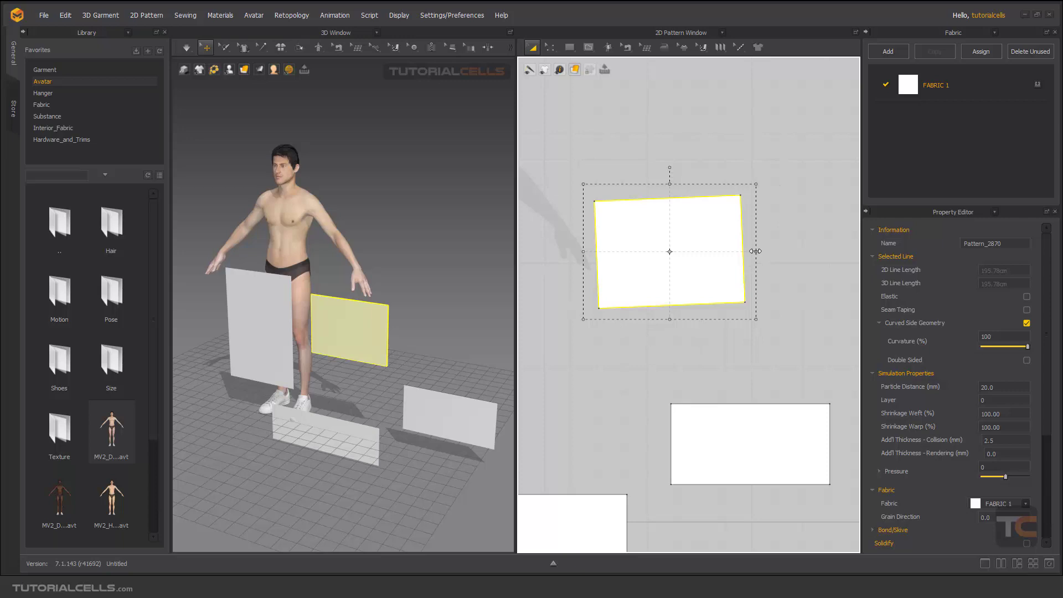
pyautogui.moveTo(755, 251)
pyautogui.mouseDown()
pyautogui.moveTo(719, 249)
pyautogui.moveTo(809, 244)
pyautogui.moveTo(748, 252)
pyautogui.moveTo(797, 252)
pyautogui.moveTo(770, 249)
pyautogui.mouseUp()
# Open the numeric Transform settings for the untilted rectangle below, cancel them, and stretch that rectangle wider to the right by eye
pyautogui.moveTo(766, 356); pyautogui.dragTo(654, 233, button='right')
pyautogui.click(664, 305)
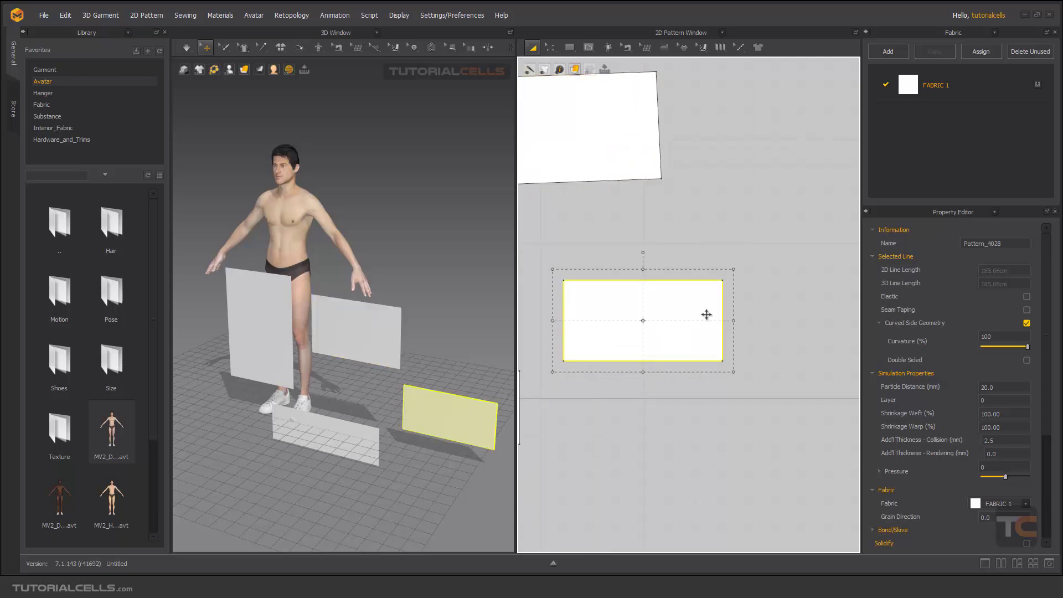
pyautogui.moveTo(736, 321); pyautogui.dragTo(772, 320)
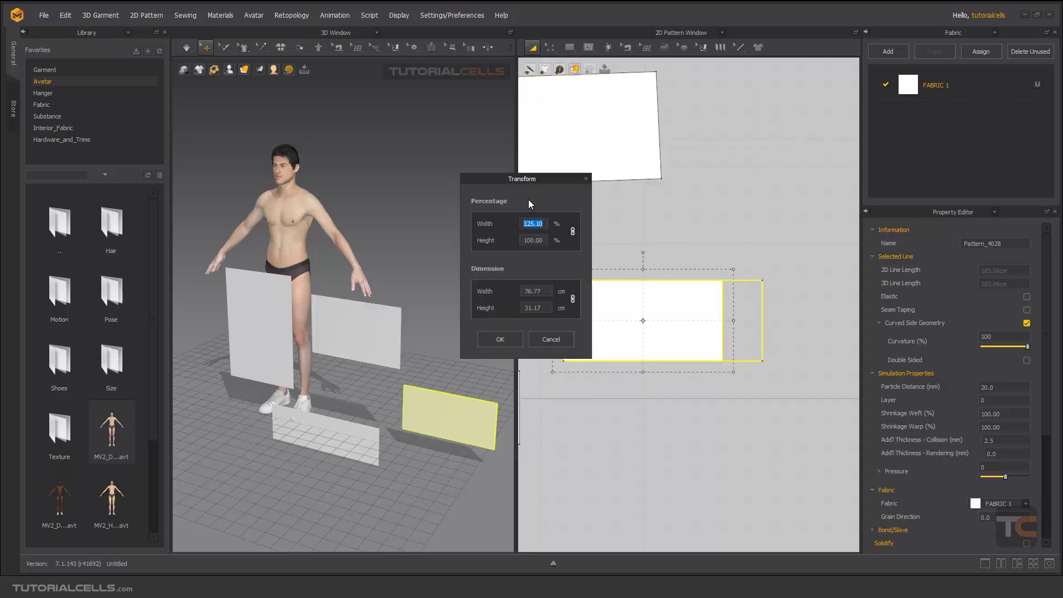
pyautogui.moveTo(534, 178); pyautogui.dragTo(514, 191)
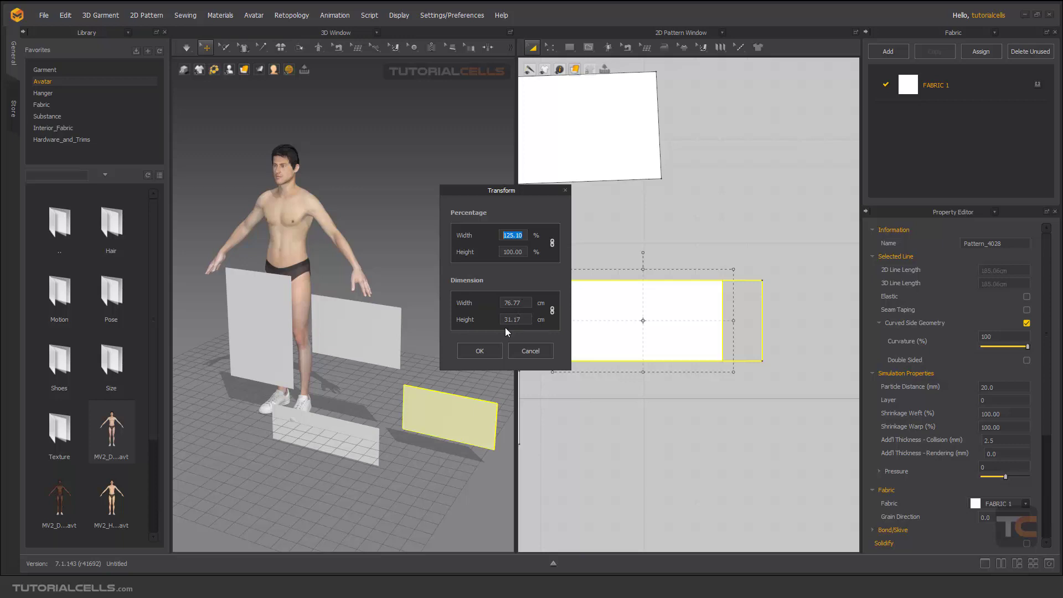
pyautogui.click(530, 350)
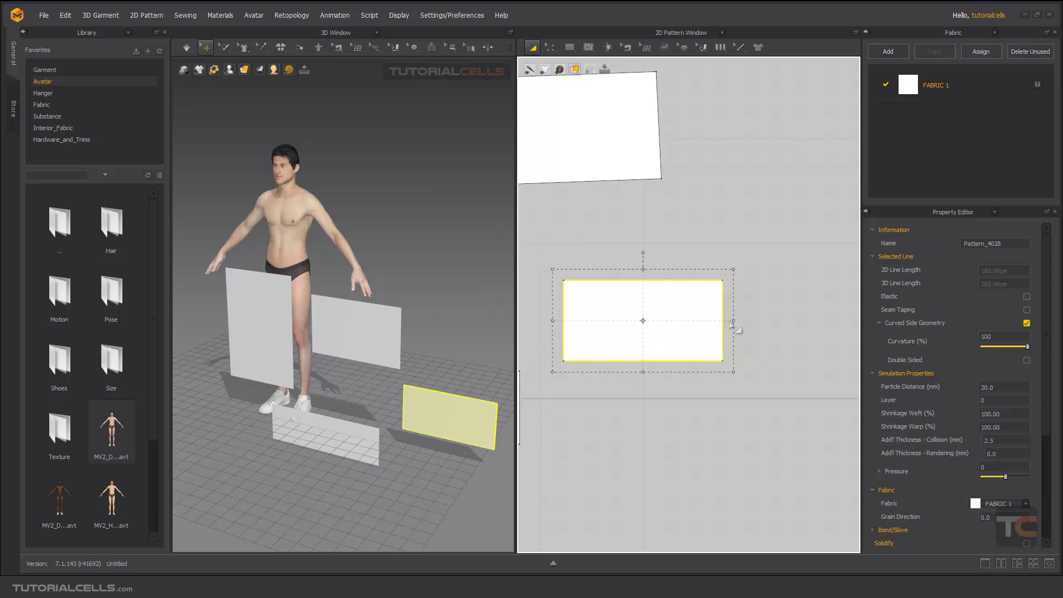
pyautogui.moveTo(731, 321); pyautogui.dragTo(775, 322)
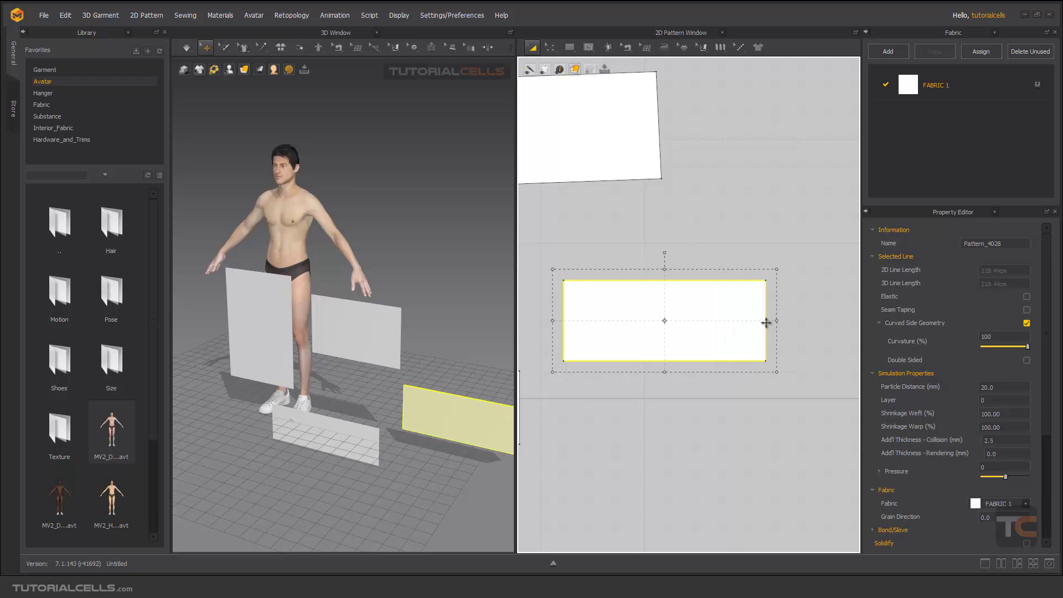
# Resize the selected rectangle freehand once more and undo the last change
pyautogui.scroll(-2, 690, 321)
pyautogui.moveTo(482, 357); pyautogui.dragTo(427, 323, button='middle')
pyautogui.moveTo(748, 321); pyautogui.dragTo(677, 281)
pyautogui.hotkey('ctrl', 'z')
pyautogui.moveTo(676, 293); pyautogui.dragTo(693, 298, button='middle')
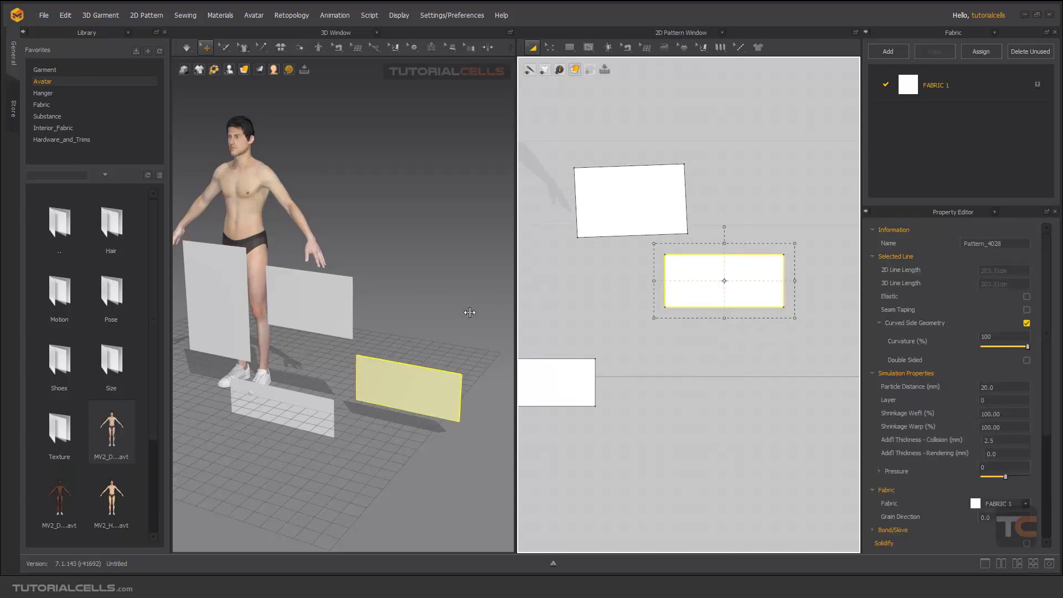
# Move the tall rectangle off the avatar's silhouette to a spot above the tilted rectangle
pyautogui.moveTo(391, 324); pyautogui.dragTo(416, 341, button='middle')
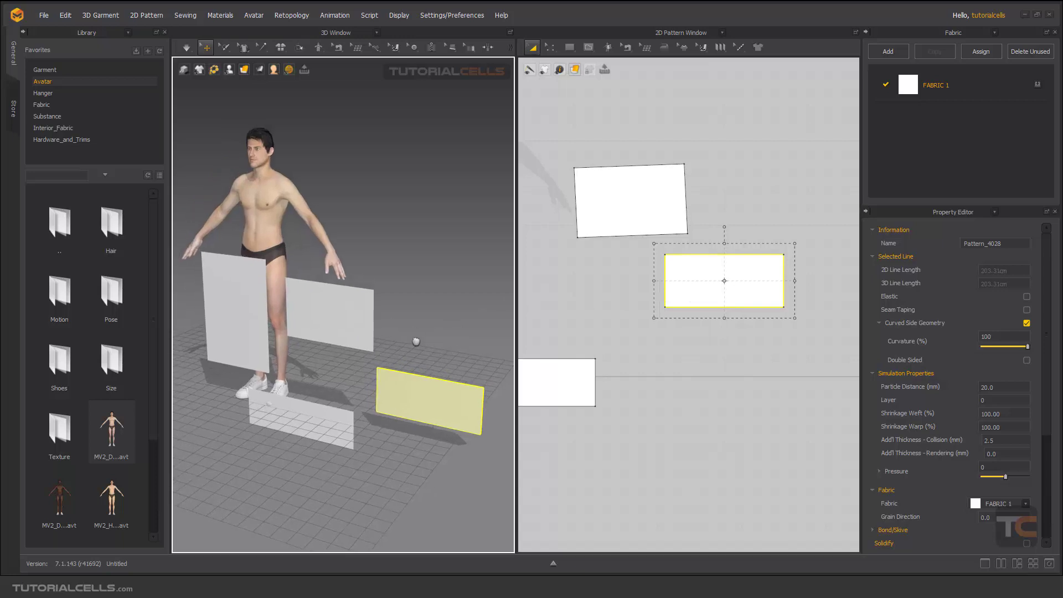
pyautogui.moveTo(616, 349); pyautogui.dragTo(711, 391, button='middle')
pyautogui.scroll(-2, 647, 346)
pyautogui.moveTo(616, 327); pyautogui.dragTo(624, 343, button='middle')
pyautogui.moveTo(626, 341); pyautogui.dragTo(719, 226)
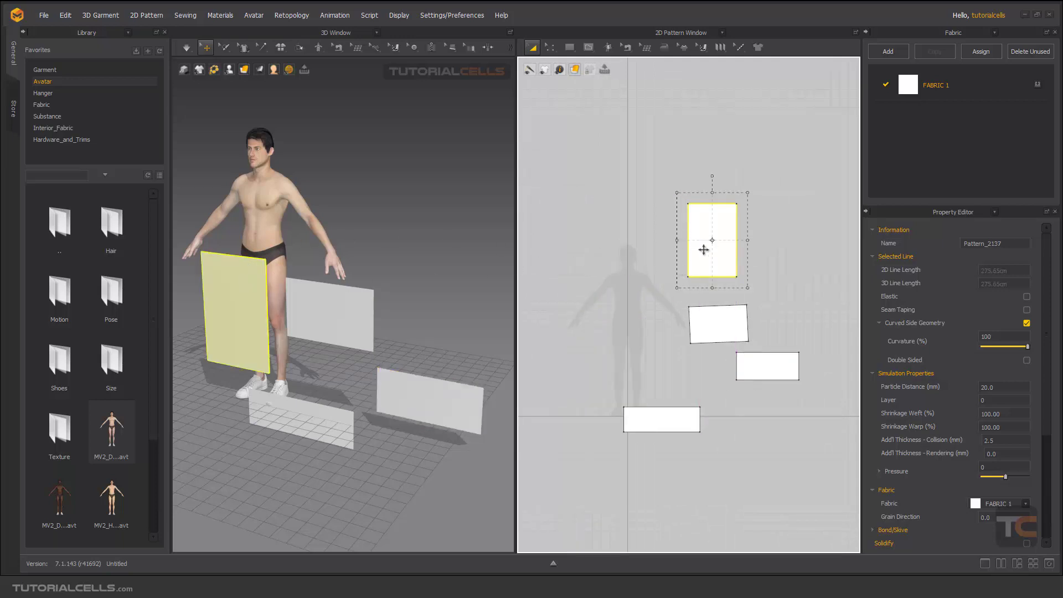
# Select all four rectangles together and rotate the group slightly clockwise about its centre
pyautogui.scroll(3, 711, 237)
pyautogui.scroll(-2, 711, 244)
pyautogui.keyDown('shift'); pyautogui.click(714, 338); pyautogui.keyUp('shift')
pyautogui.keyDown('shift'); pyautogui.click(766, 387); pyautogui.keyUp('shift')
pyautogui.keyDown('shift'); pyautogui.click(655, 451); pyautogui.keyUp('shift')
pyautogui.moveTo(715, 383); pyautogui.dragTo(692, 372, button='middle')
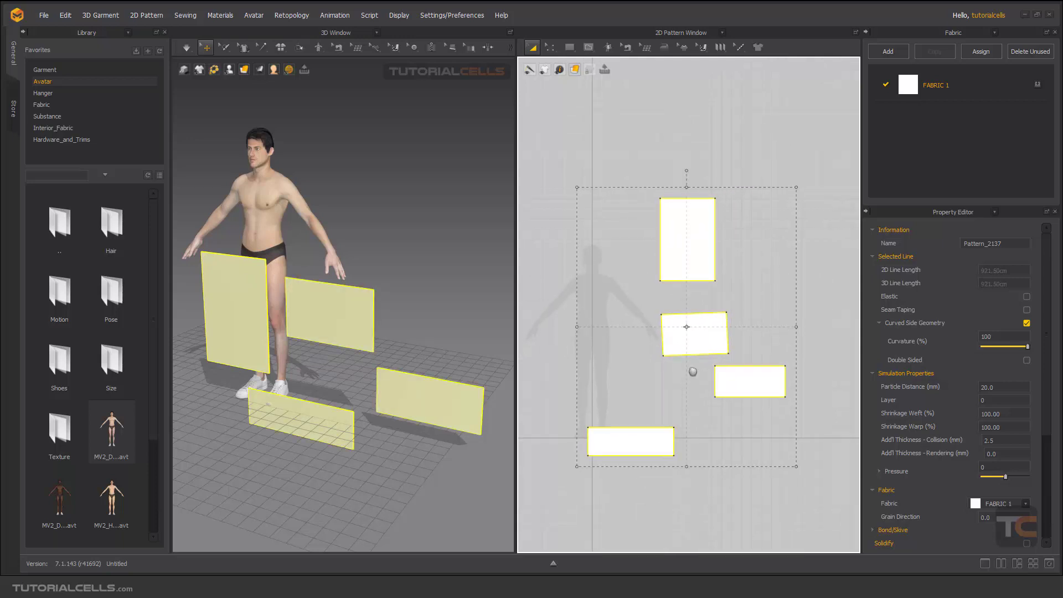
pyautogui.moveTo(688, 180); pyautogui.dragTo(694, 181)
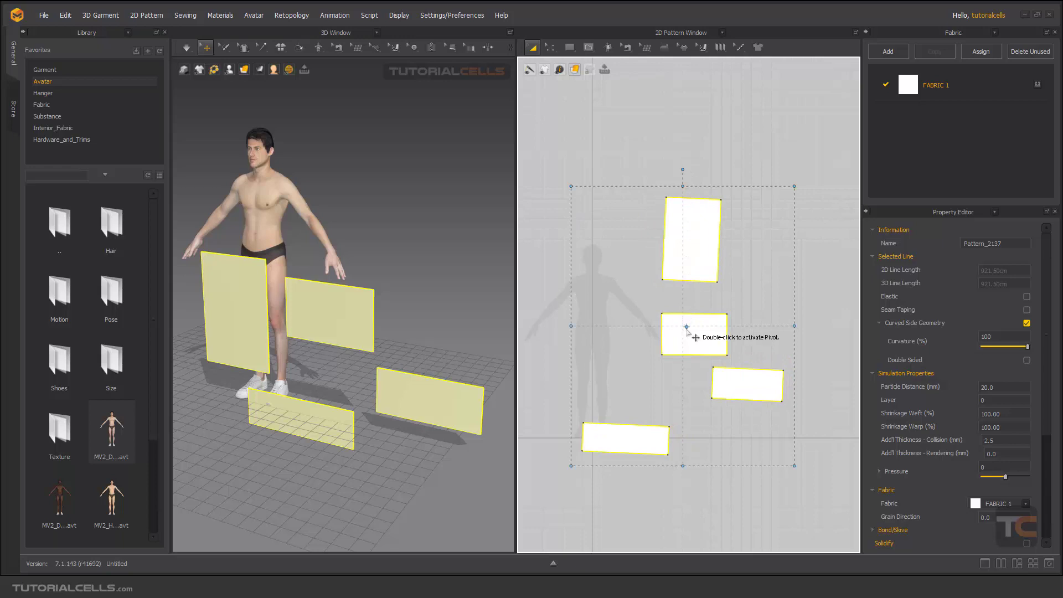
# Set the group's pivot outside the patterns at their upper left, rotate all four rectangles counterclockwise about it, and clear the selection
pyautogui.doubleClick(611, 229)
pyautogui.moveTo(682, 171)
pyautogui.mouseDown()
pyautogui.moveTo(657, 171)
pyautogui.moveTo(697, 166)
pyautogui.mouseUp()
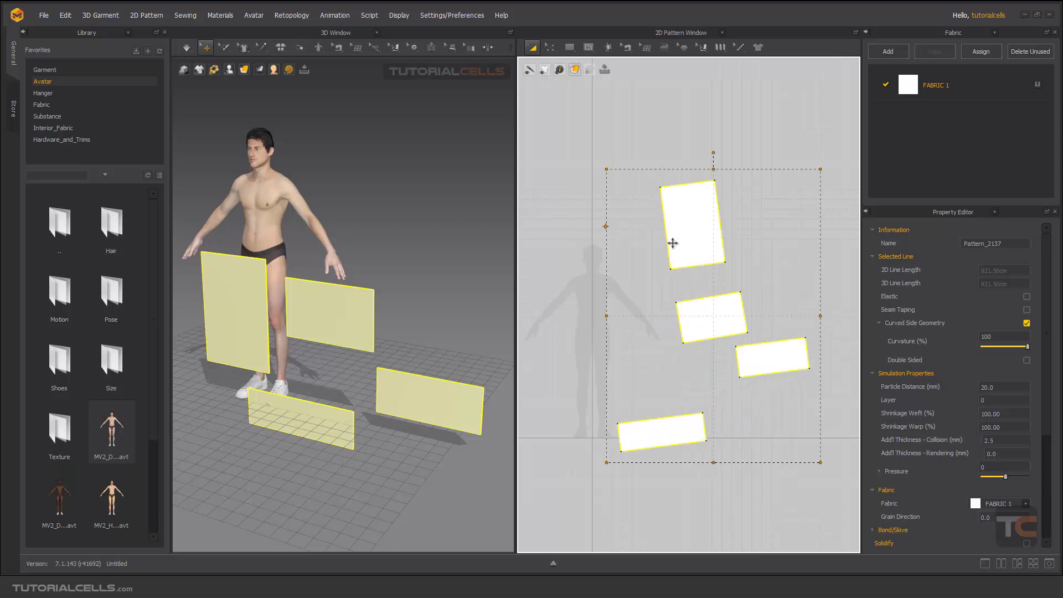
pyautogui.moveTo(780, 282); pyautogui.dragTo(747, 278, button='right')
pyautogui.click(824, 254)
# Select the tall rectangle and show only the 3D window, with the rectangle and avatar in close-up
pyautogui.click(655, 218)
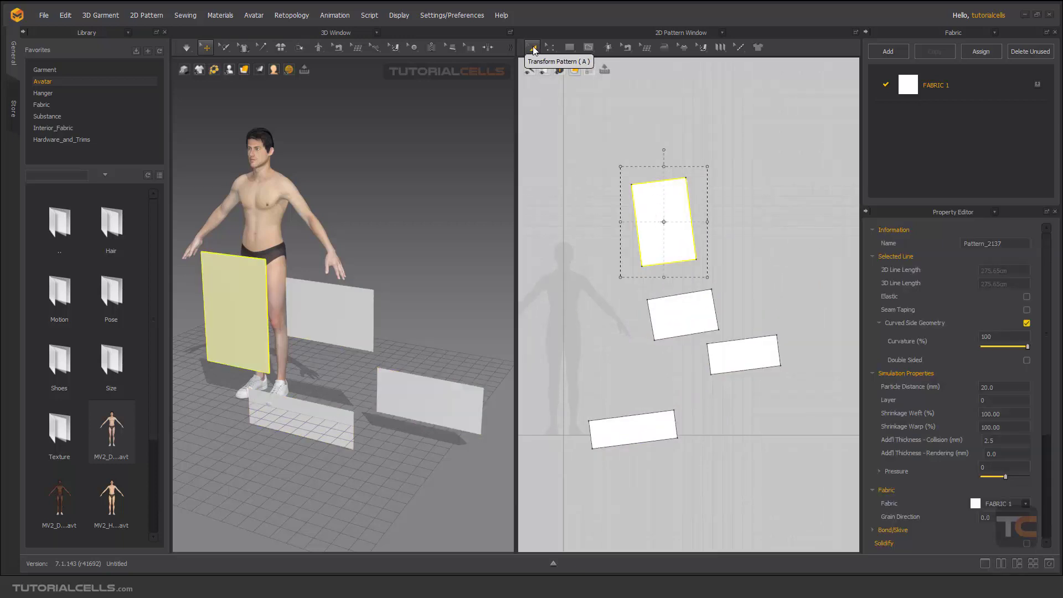
pyautogui.moveTo(372, 207); pyautogui.dragTo(429, 191, button='middle')
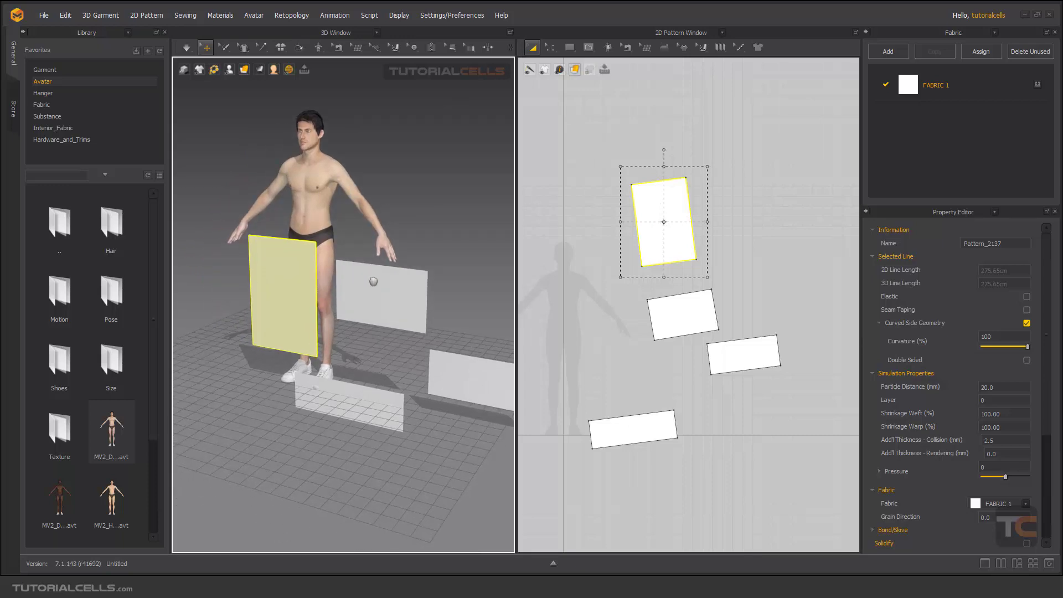
pyautogui.click(984, 563)
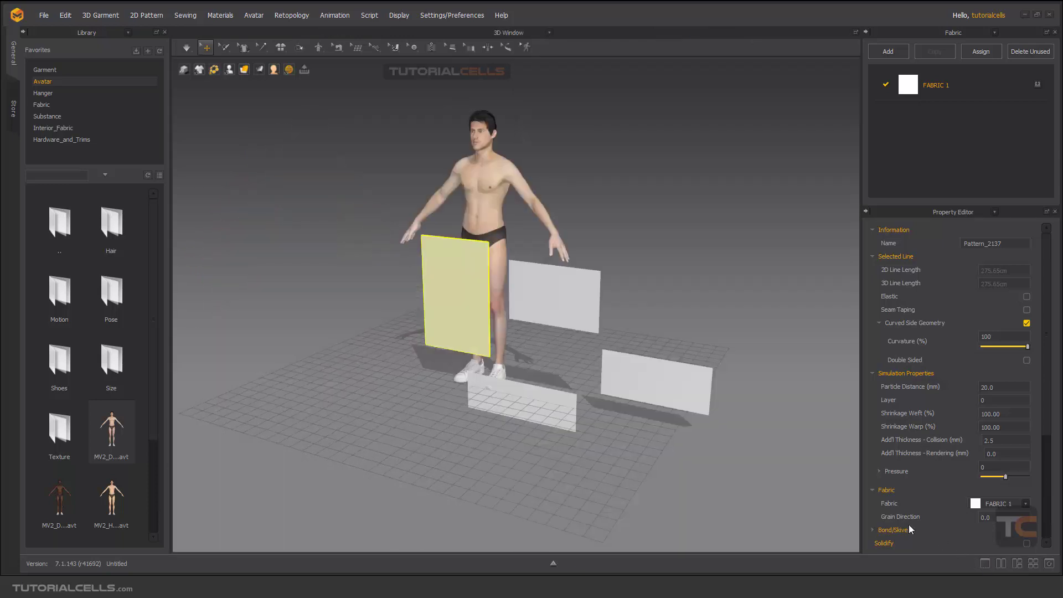
pyautogui.scroll(5, 517, 288)
pyautogui.moveTo(481, 269); pyautogui.dragTo(418, 341, button='middle')
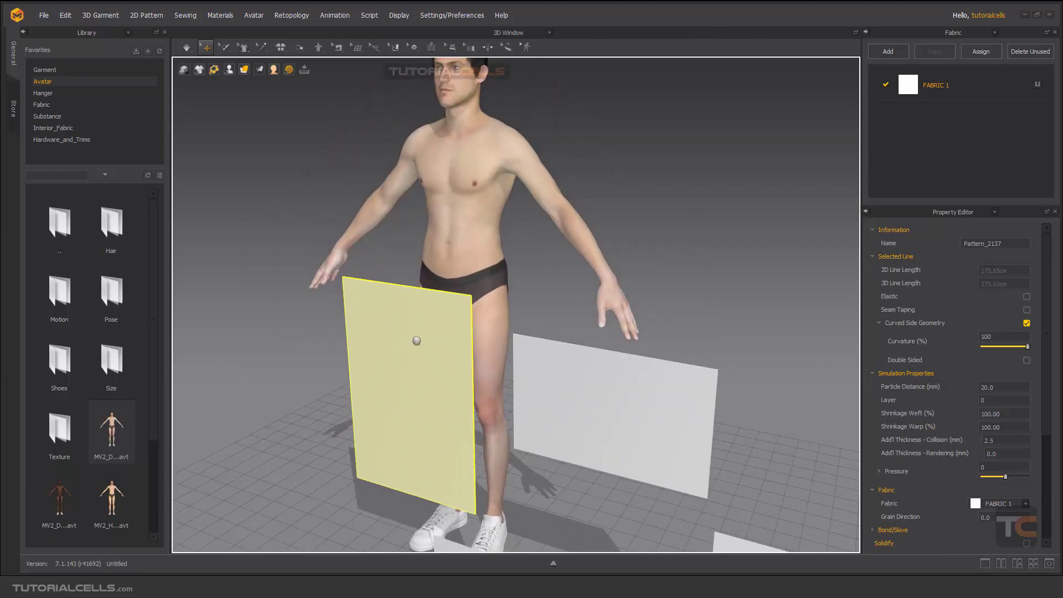
# Relocate the tall rectangle's gizmo to its upper corners, its lower right corner and back to the middle of its upper half
pyautogui.click(410, 336)
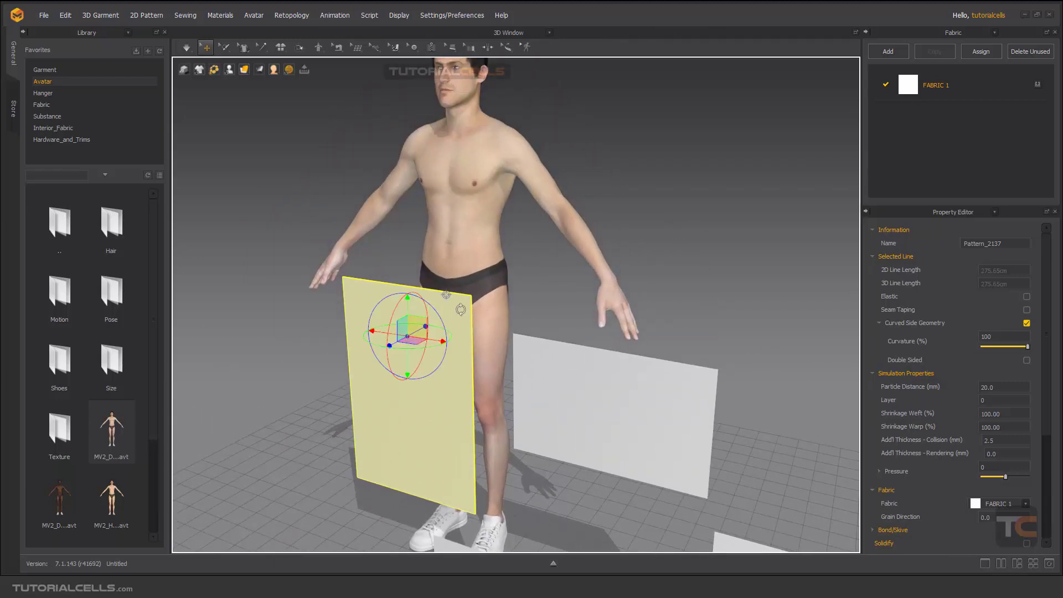
pyautogui.click(462, 308)
pyautogui.click(349, 288)
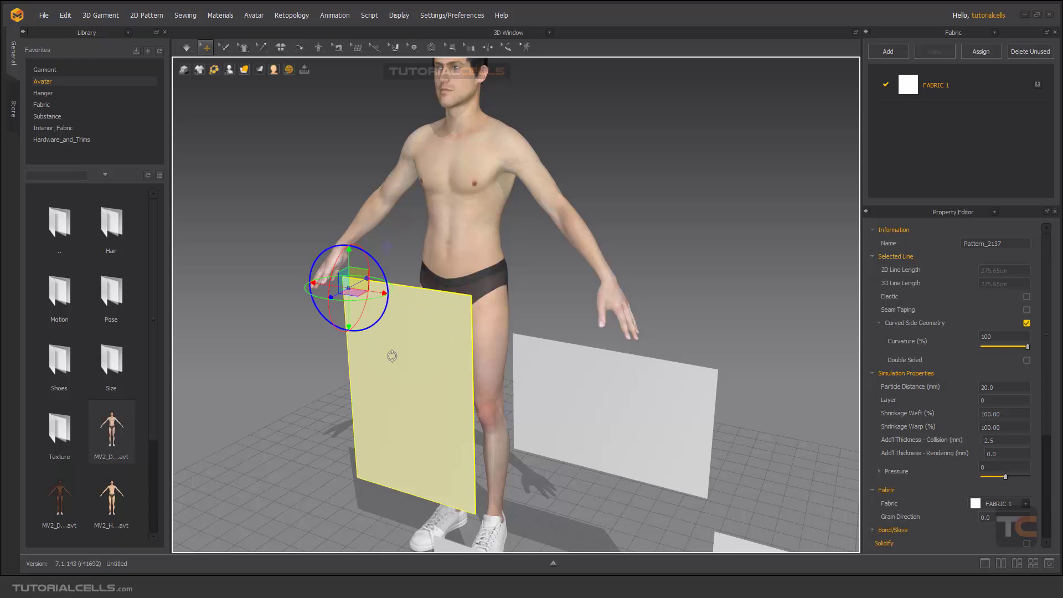
pyautogui.click(452, 457)
pyautogui.moveTo(556, 404); pyautogui.dragTo(580, 348, button='middle')
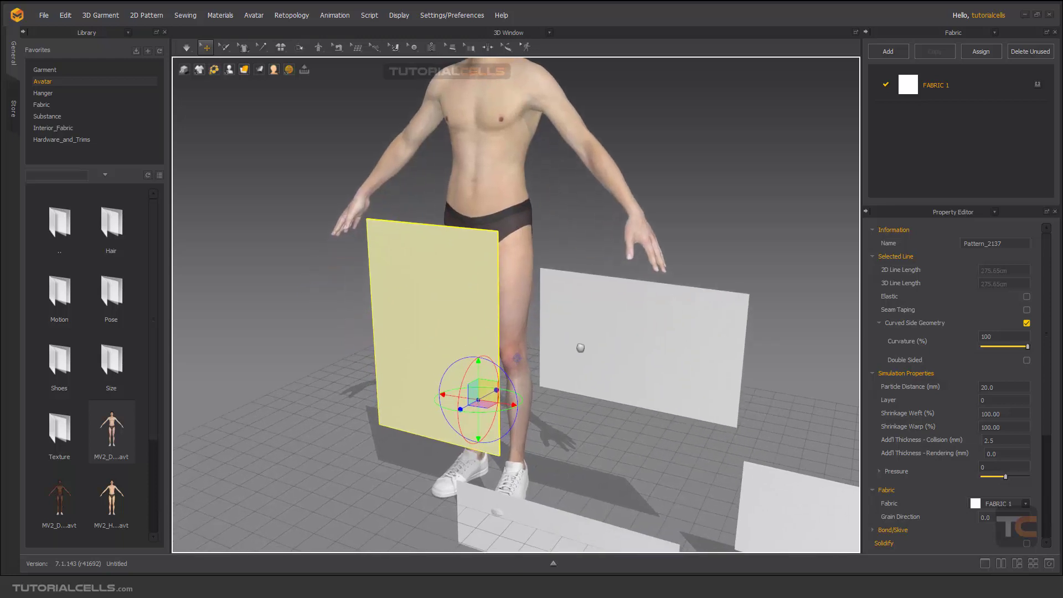
pyautogui.click(446, 298)
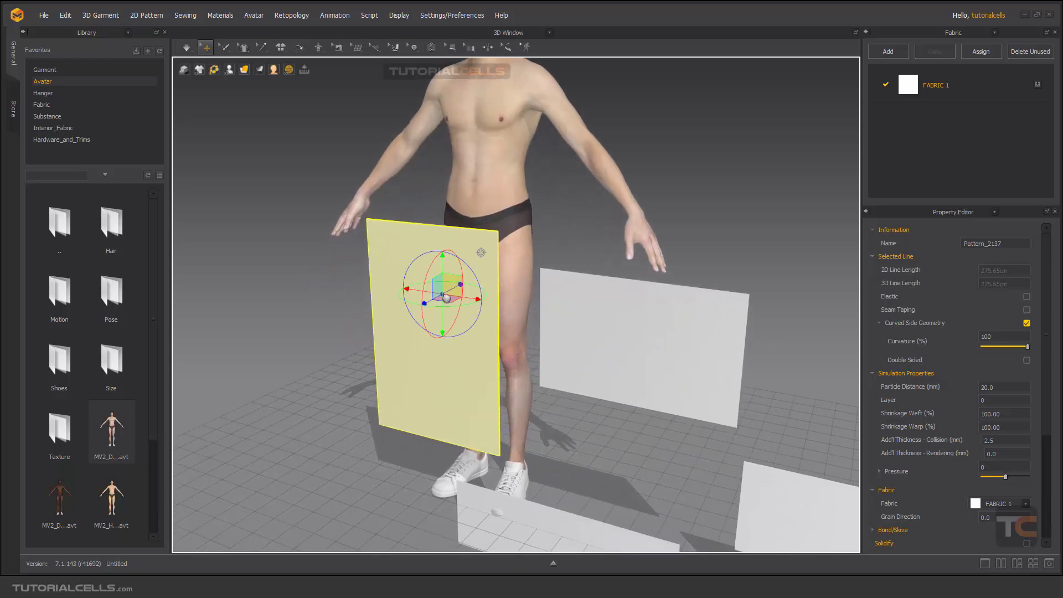
pyautogui.moveTo(446, 298); pyautogui.dragTo(465, 275, button='right')
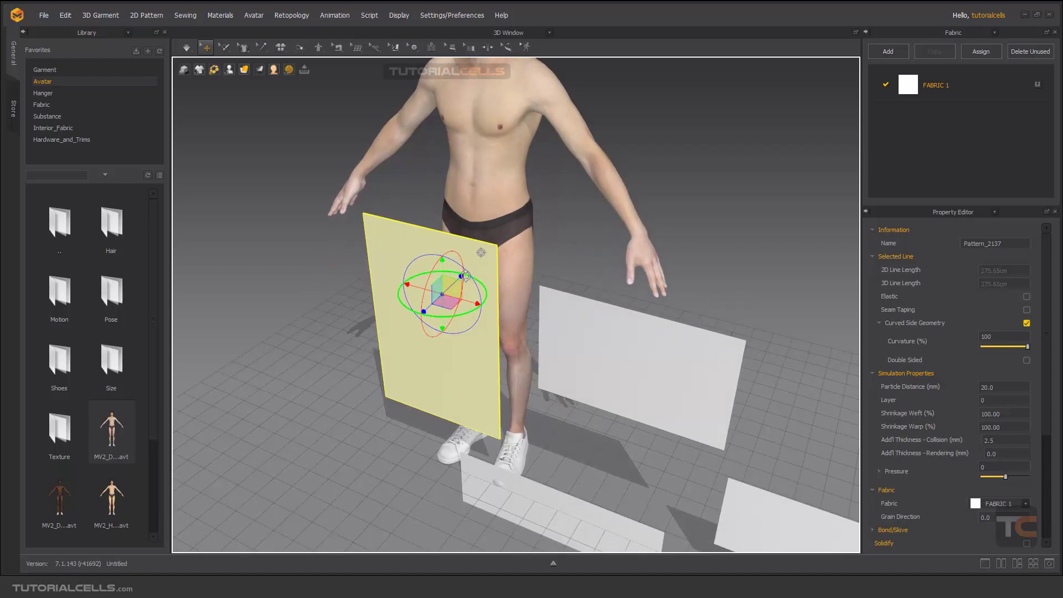
pyautogui.scroll(3, 456, 280)
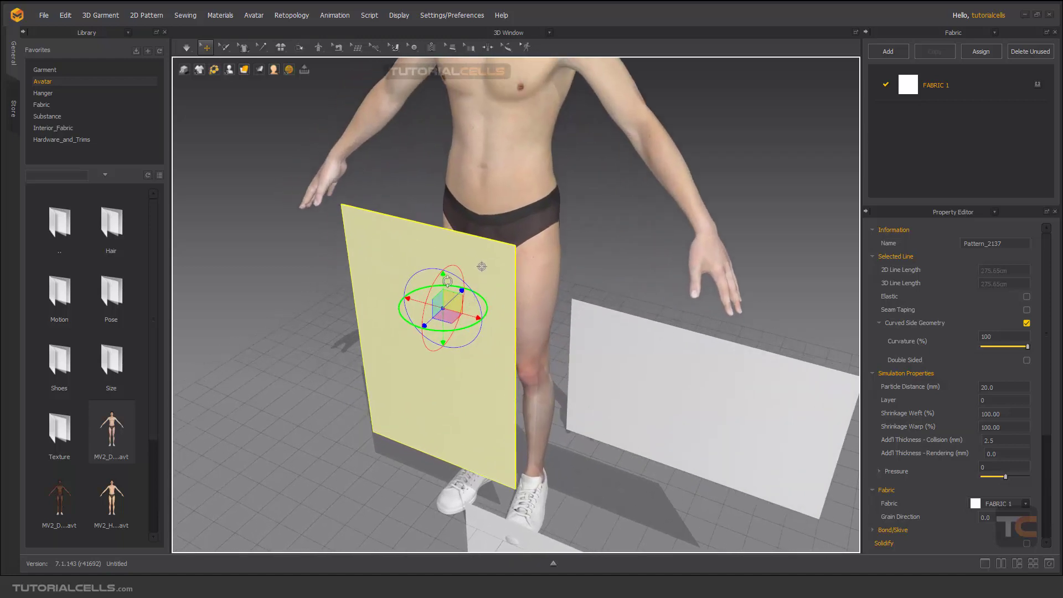
# Raise the tall rectangle in front of the avatar's torso, moving it along the vertical and depth axes and within a gizmo plane
pyautogui.moveTo(446, 291); pyautogui.dragTo(444, 247)
pyautogui.moveTo(450, 269)
pyautogui.mouseDown(button='right')
pyautogui.moveTo(440, 265)
pyautogui.moveTo(453, 277)
pyautogui.mouseUp(button='right')
pyautogui.moveTo(464, 274); pyautogui.dragTo(407, 317)
pyautogui.moveTo(406, 317); pyautogui.dragTo(473, 283, button='right')
pyautogui.moveTo(478, 284); pyautogui.dragTo(464, 253)
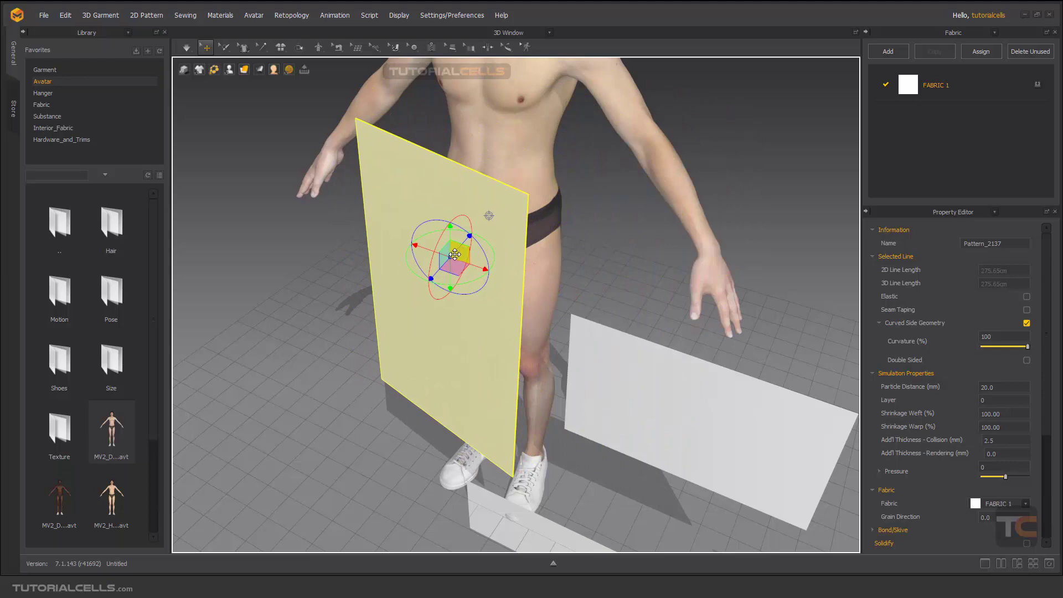
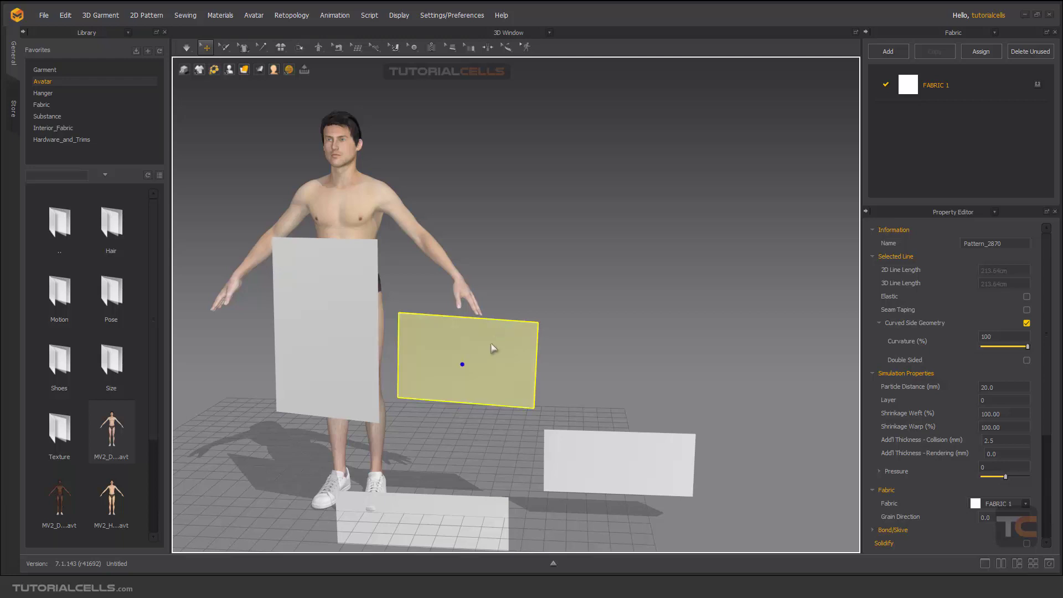
# Position the wide rectangle beside the avatar's left hand directly on the body surface at the avatar's left shoulder
pyautogui.hotkey('ctrl', 'v')
pyautogui.moveTo(368, 211); pyautogui.dragTo(197, 237, button='right')
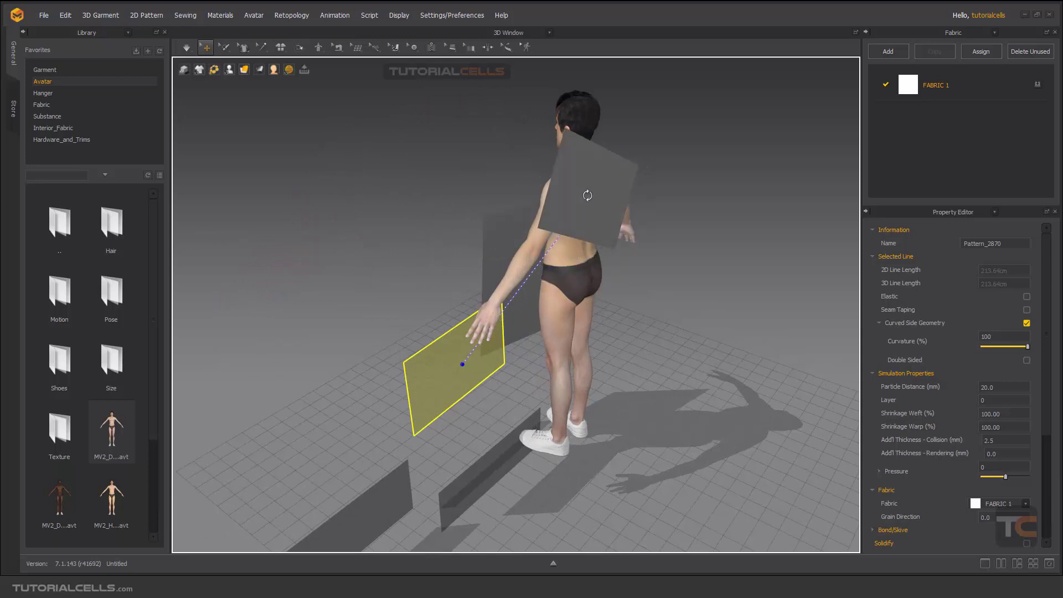
pyautogui.click(575, 191)
pyautogui.moveTo(575, 191); pyautogui.dragTo(609, 196, button='right')
pyautogui.hotkey('ctrl', 'v')
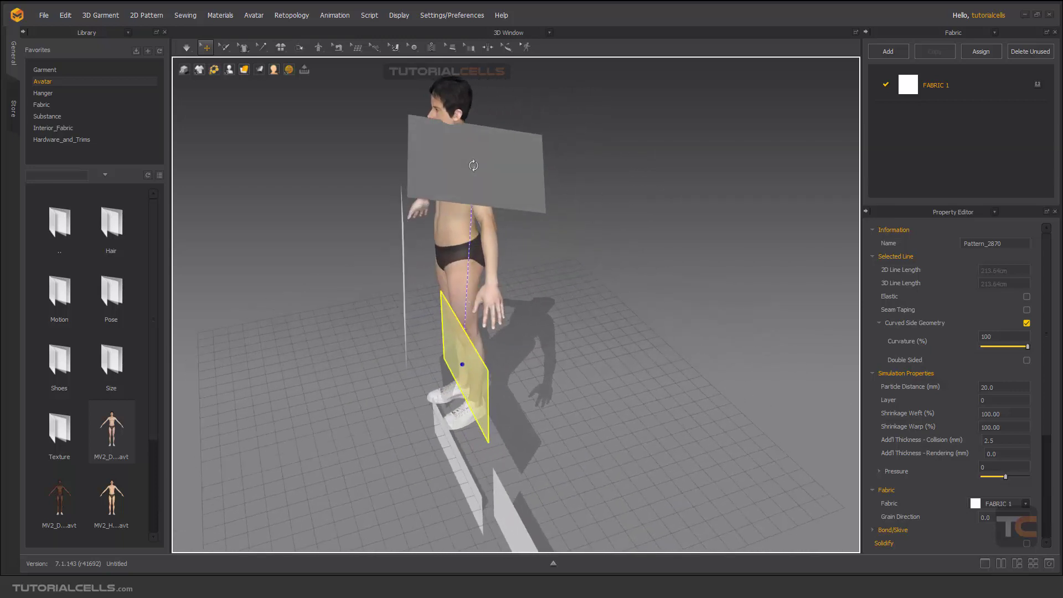
pyautogui.click(480, 170)
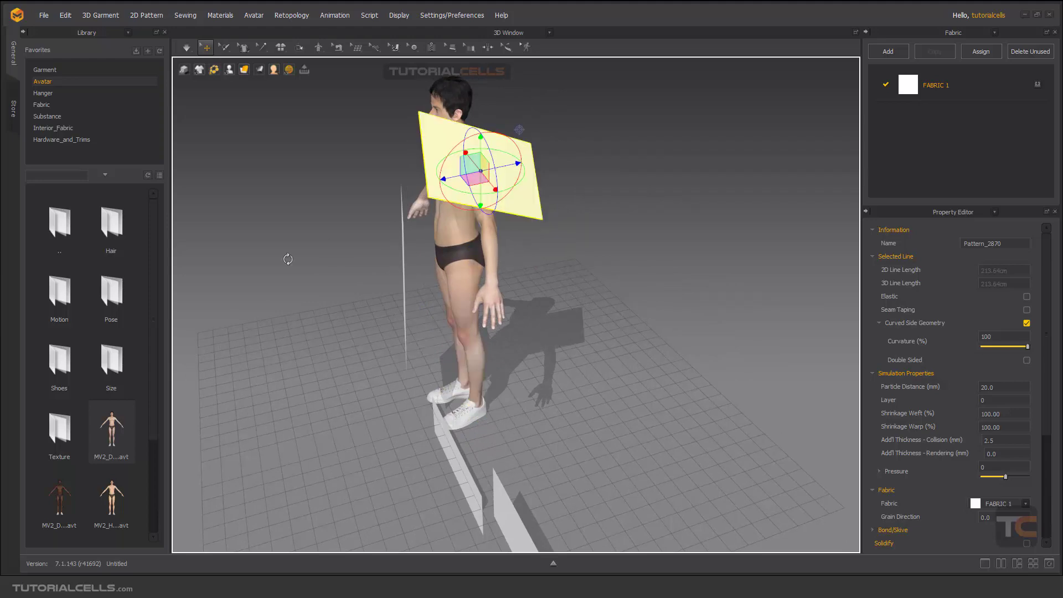
pyautogui.moveTo(280, 275); pyautogui.dragTo(382, 260, button='right')
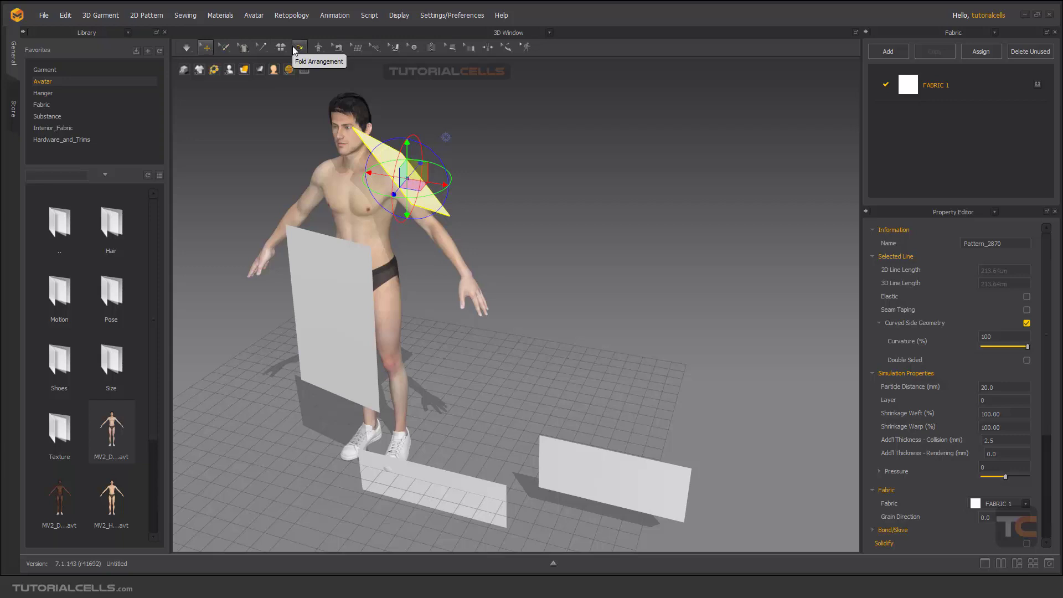
pyautogui.moveTo(317, 51)
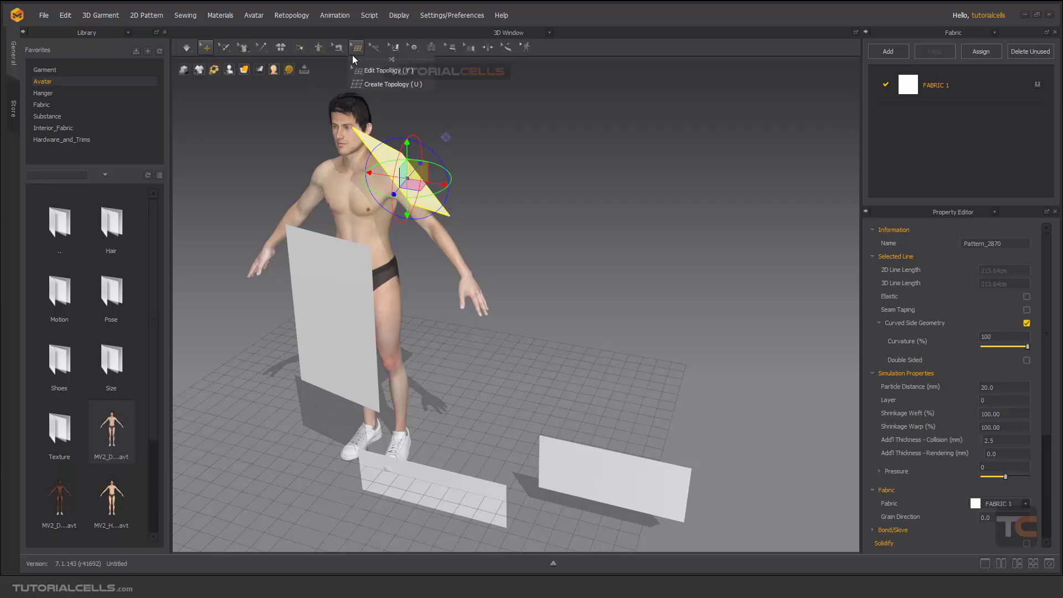
pyautogui.click(299, 47)
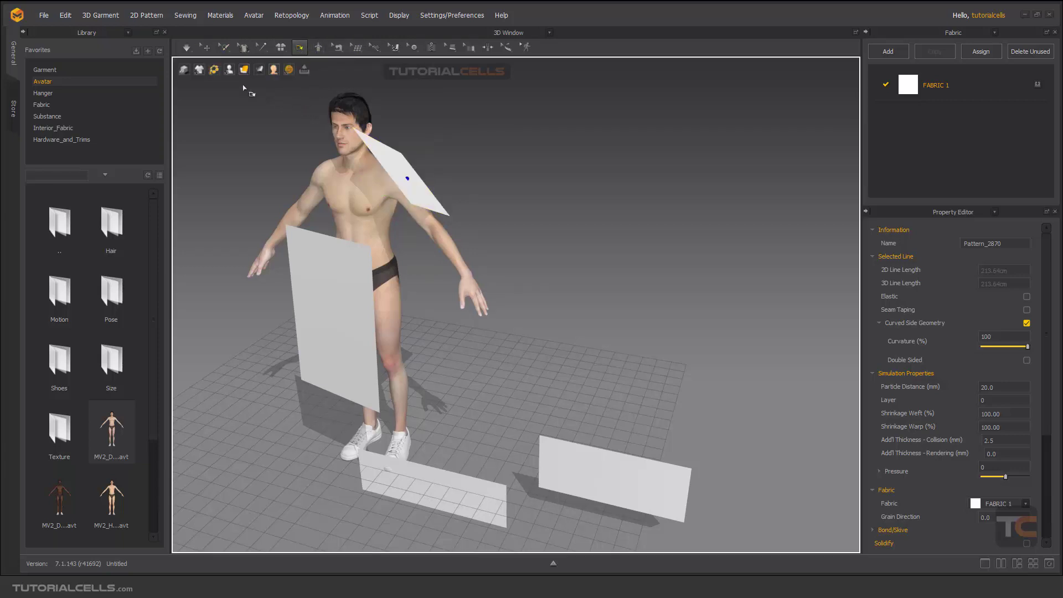
pyautogui.click(206, 49)
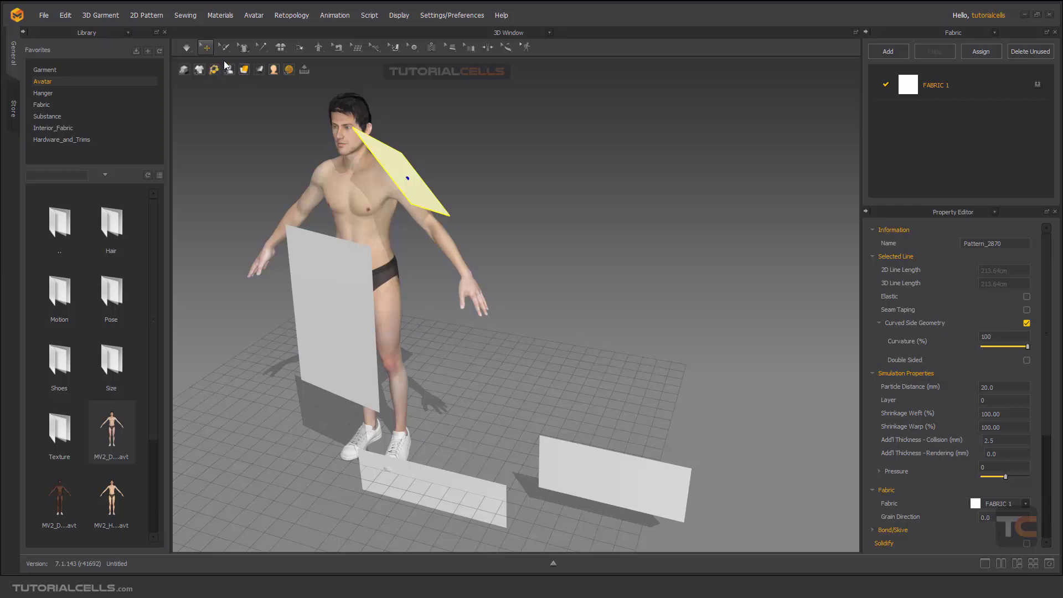
# Slide the angled rectangle sideways off the avatar's shoulder, and position the tall rectangle directly on the avatar's upper chest
pyautogui.click(395, 165)
pyautogui.moveTo(407, 167); pyautogui.dragTo(471, 177)
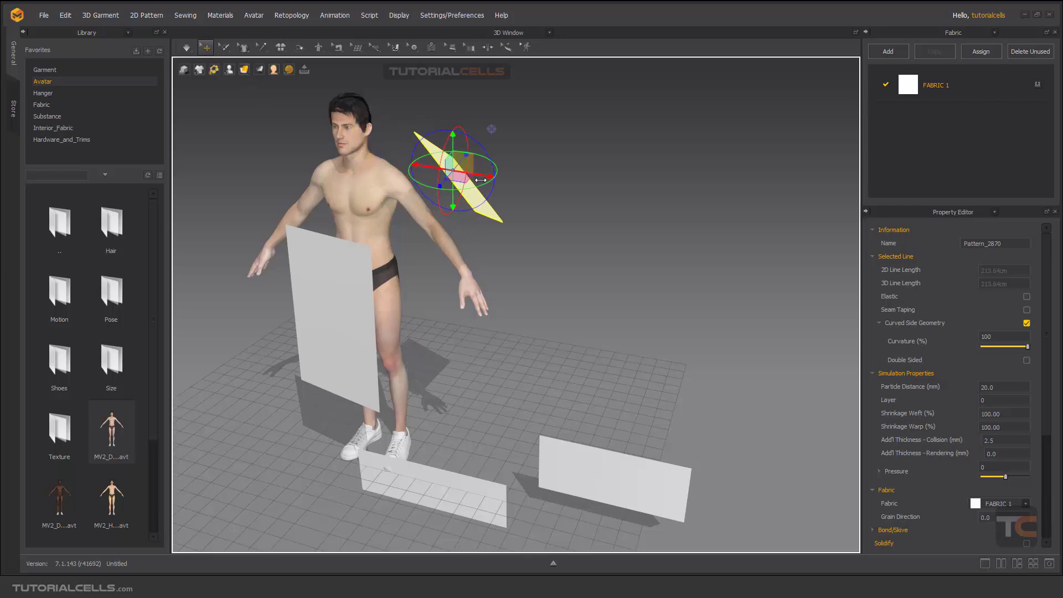
pyautogui.click(348, 261)
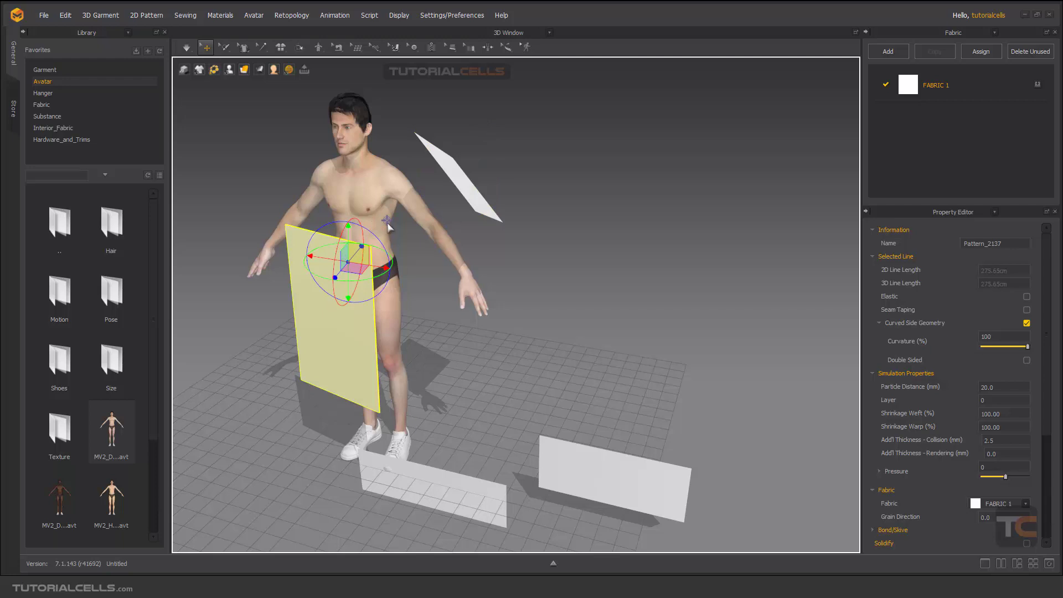
pyautogui.moveTo(387, 222); pyautogui.dragTo(365, 196)
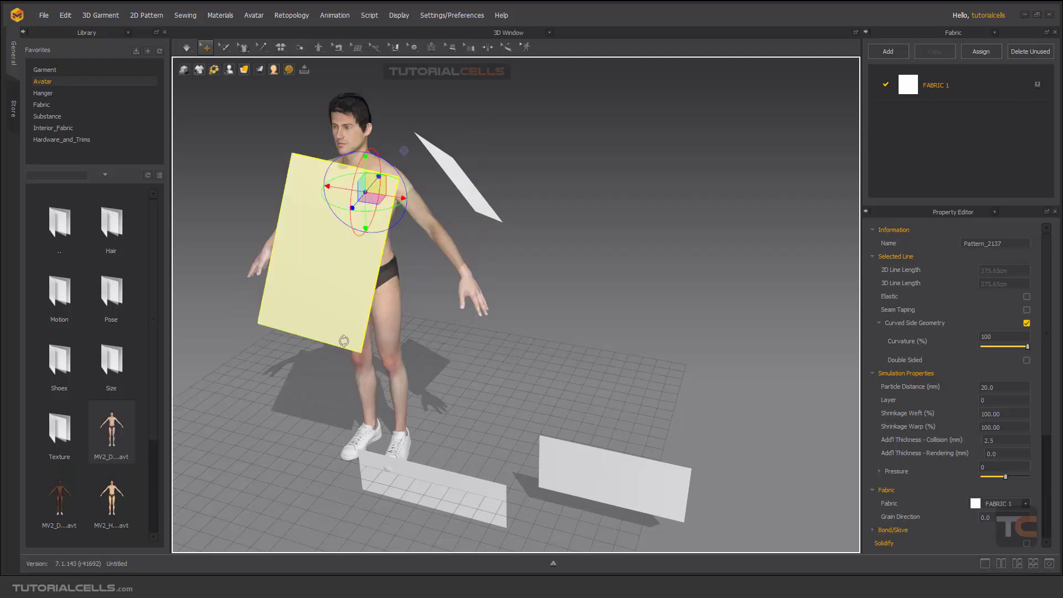
# Set the tall rectangle's gizmo at its lower right corner and position that corner directly on the avatar's left knee
pyautogui.click(357, 345)
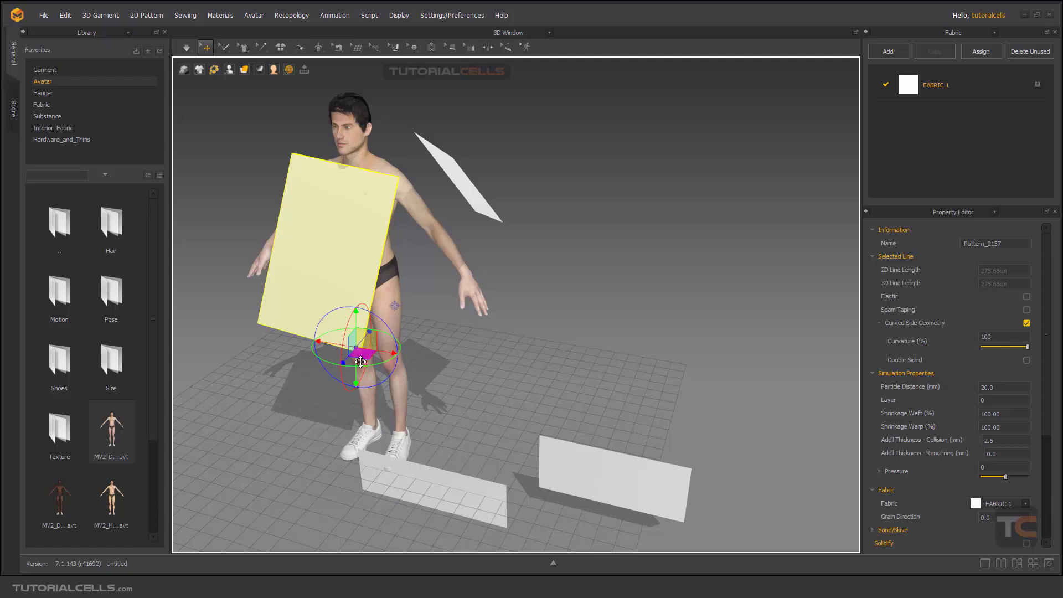
pyautogui.click(391, 307)
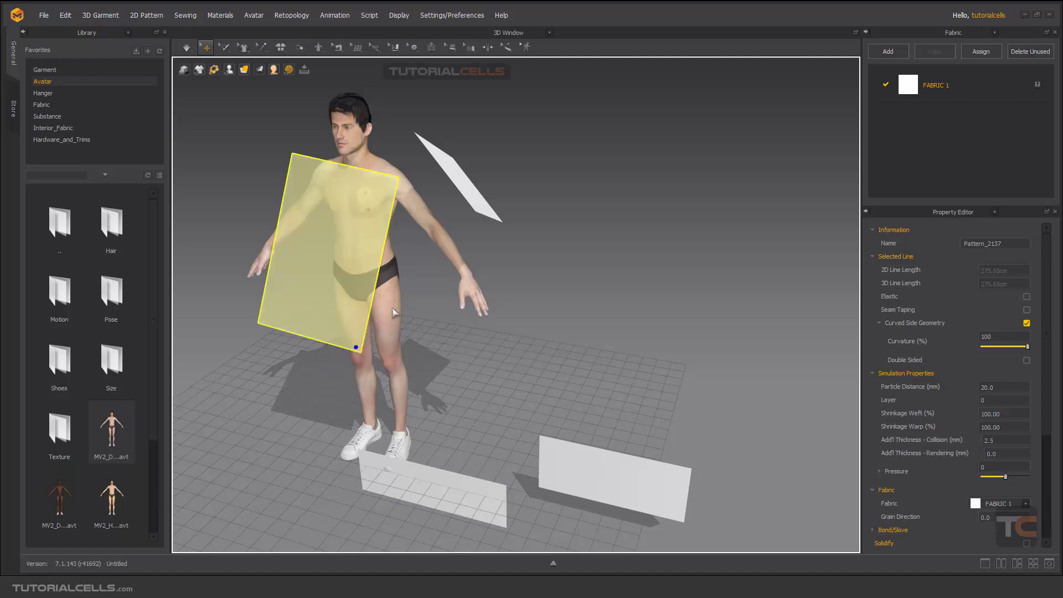
pyautogui.click(356, 348)
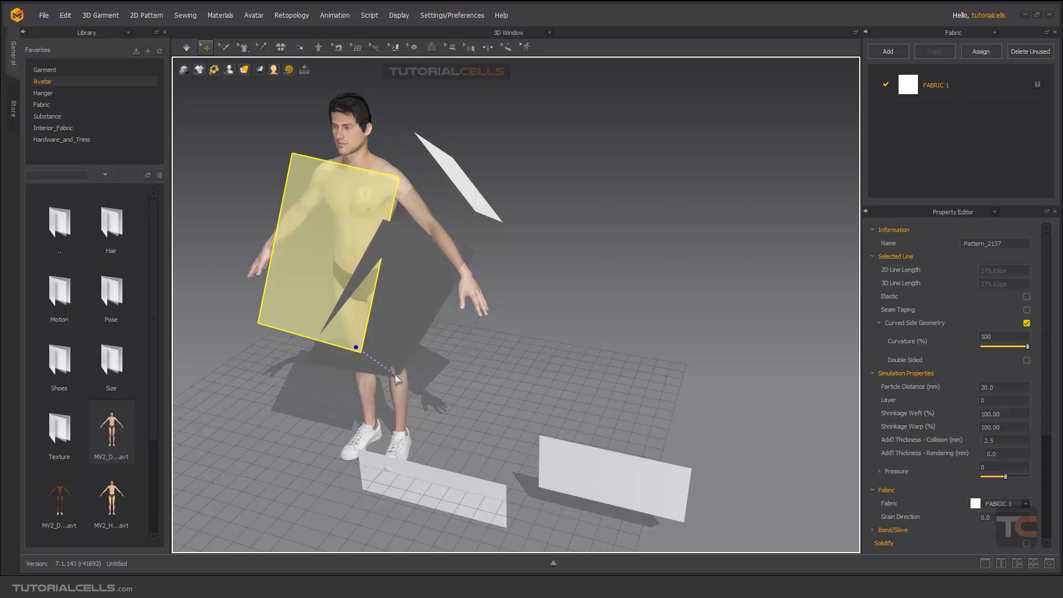
pyautogui.click(390, 367)
pyautogui.moveTo(390, 367); pyautogui.dragTo(445, 346, button='right')
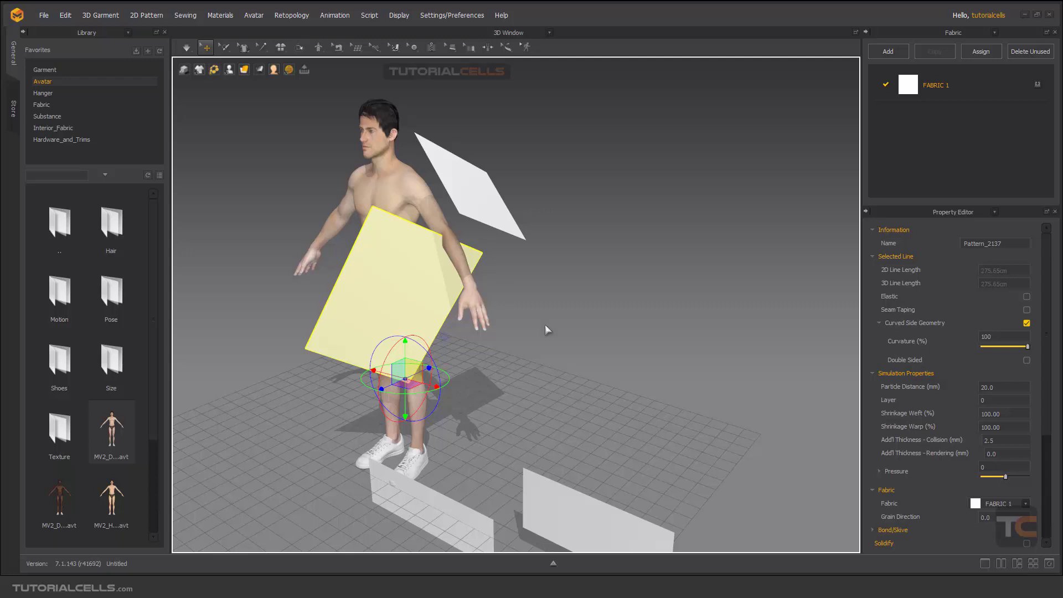
pyautogui.scroll(-2, 504, 327)
pyautogui.moveTo(504, 326); pyautogui.dragTo(476, 326, button='right')
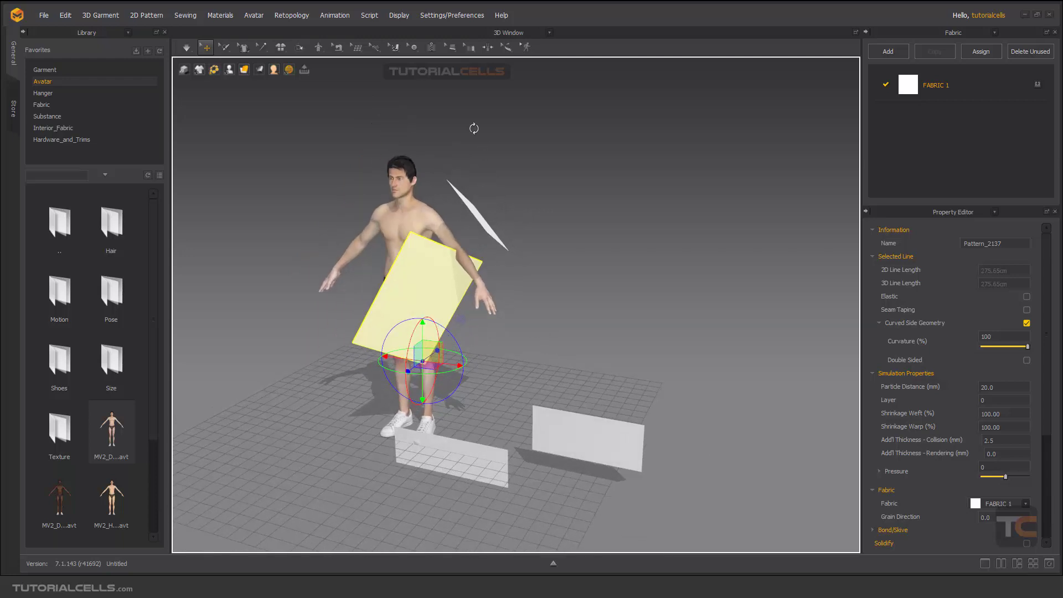
# Look at the Gizmo coordinate and scale options, and place the gizmo in the upper part of the tall rectangle
pyautogui.click(449, 15)
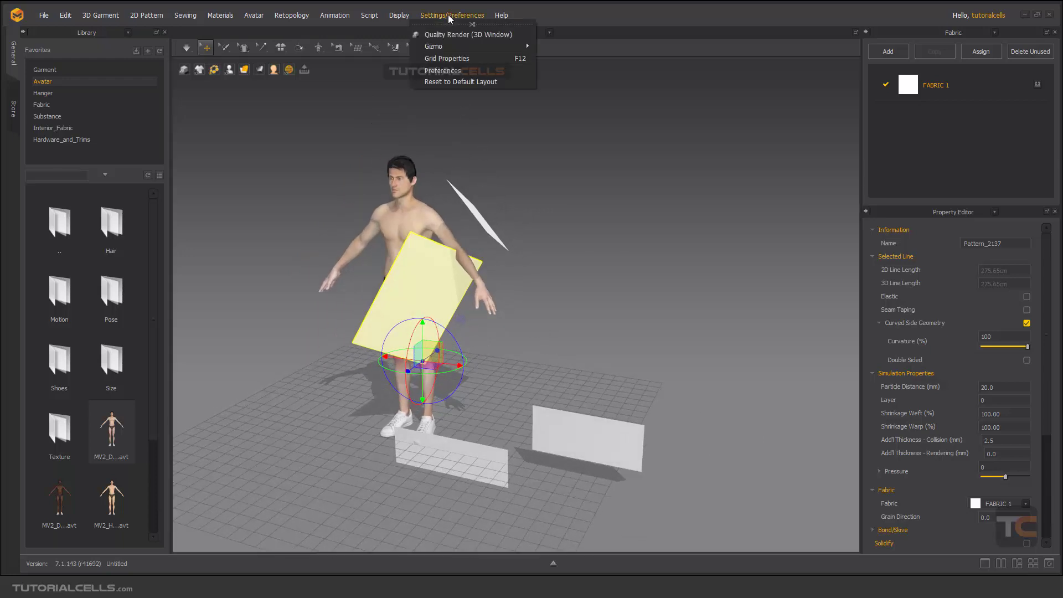
pyautogui.moveTo(448, 46)
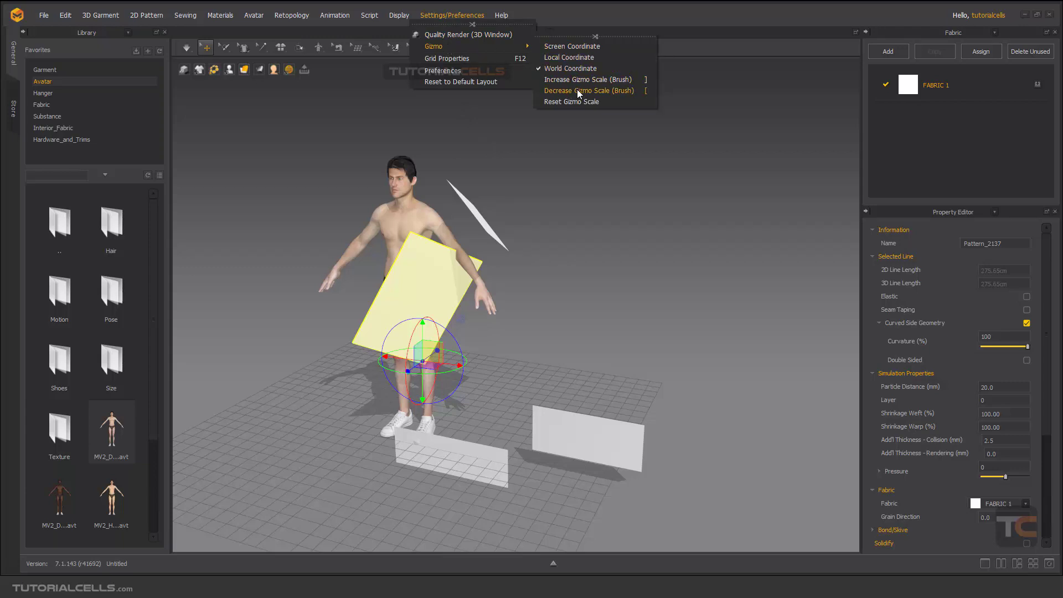
pyautogui.click(454, 253)
pyautogui.scroll(5, 360, 228)
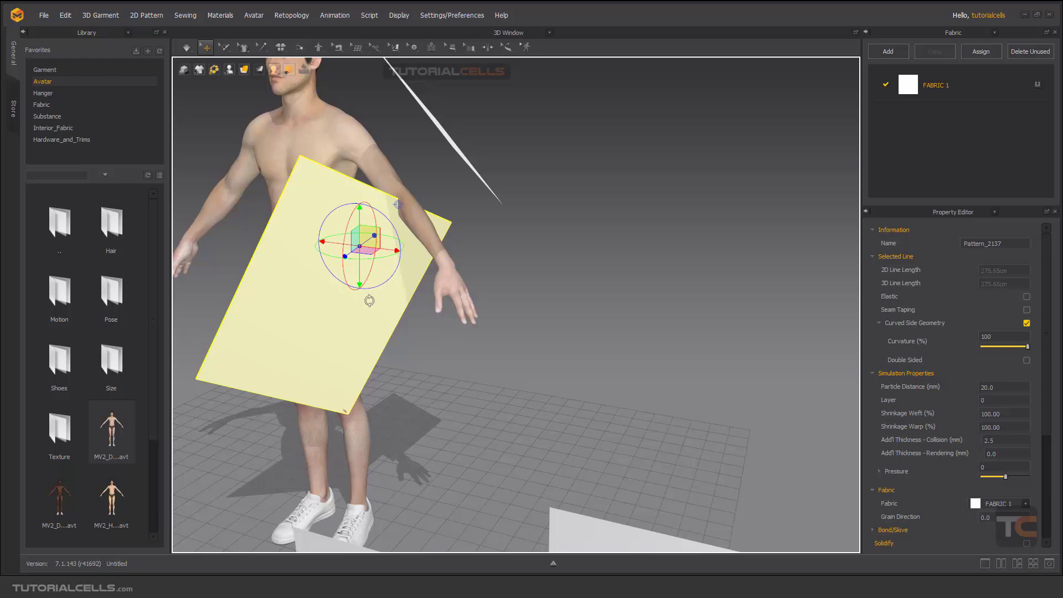
# Show the 3D and 2D windows side by side and widen the tall rectangle slightly by its left edge in the 2D pattern
pyautogui.click(1000, 564)
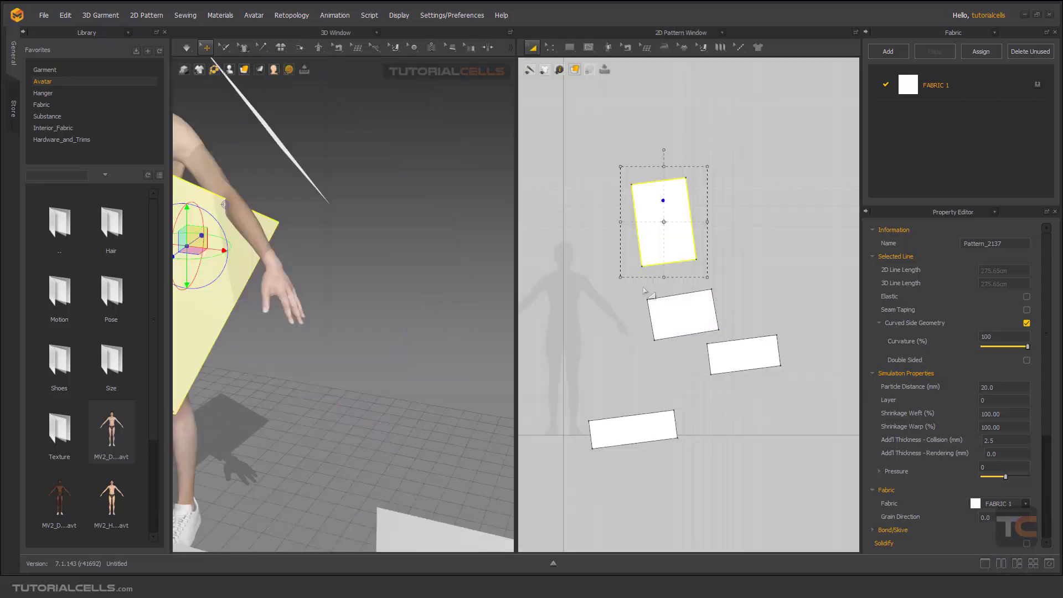
pyautogui.scroll(-2, 643, 290)
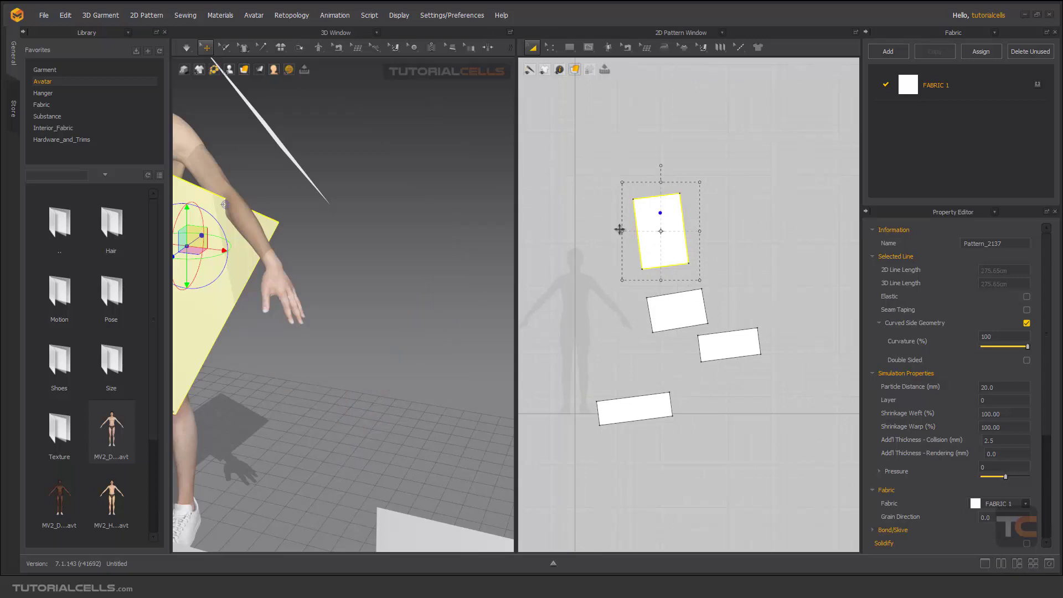
pyautogui.moveTo(619, 230); pyautogui.dragTo(610, 230)
pyautogui.moveTo(322, 290); pyautogui.dragTo(461, 302, button='right')
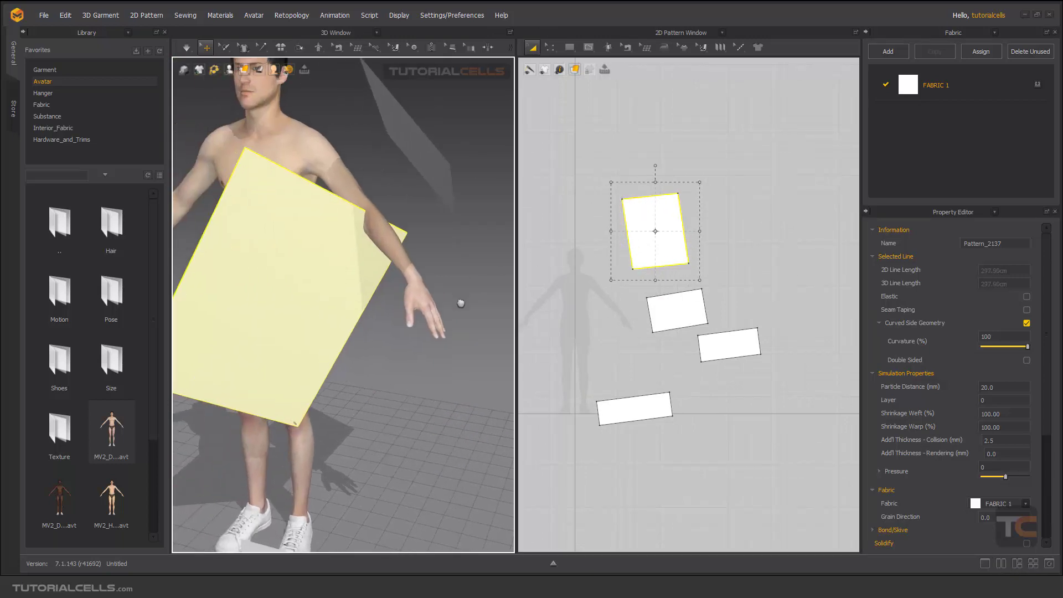
pyautogui.scroll(-2, 463, 310)
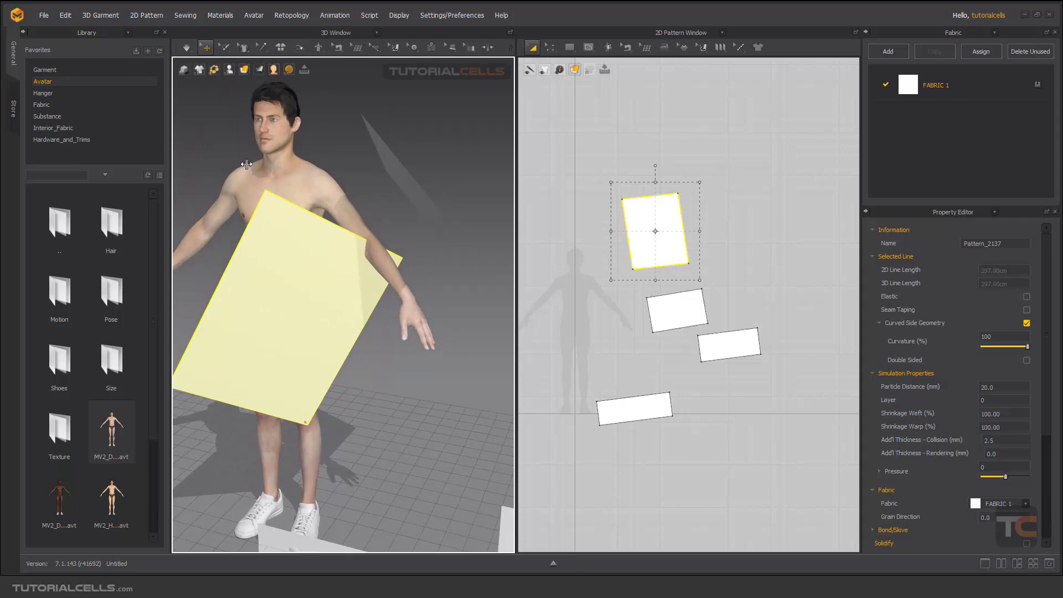
# Review the Unified and Divided Gizmo options in the 3D preferences, close them, and place the gizmo at the tall rectangle's centre
pyautogui.click(426, 15)
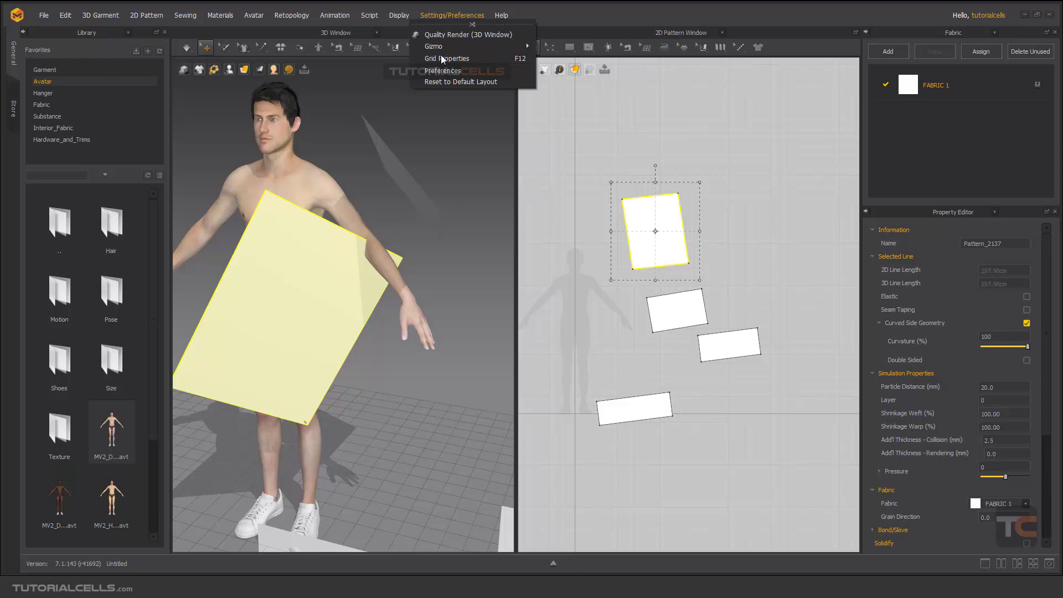
pyautogui.click(446, 83)
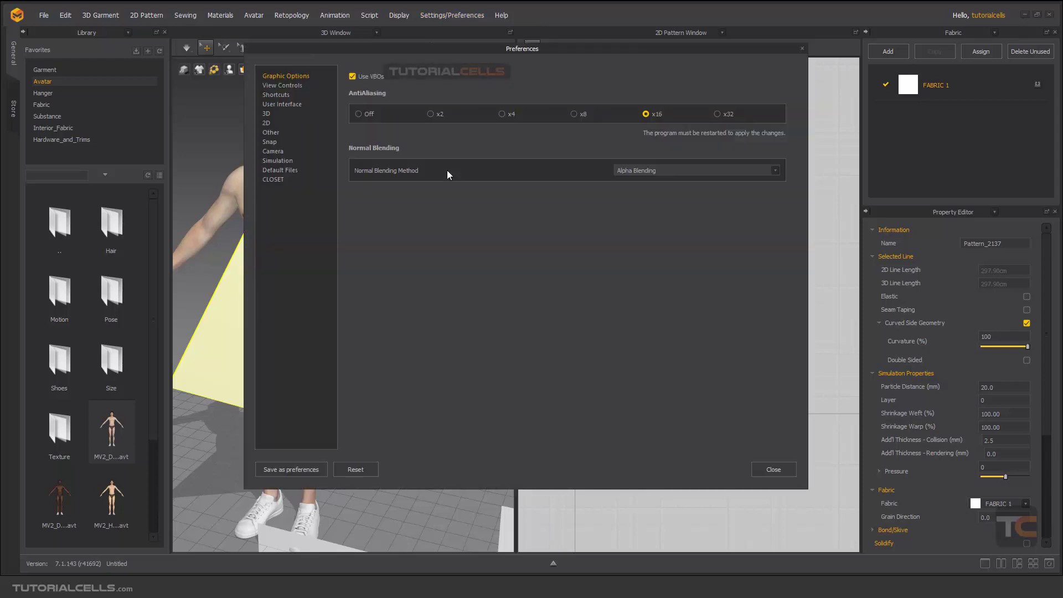
pyautogui.click(271, 116)
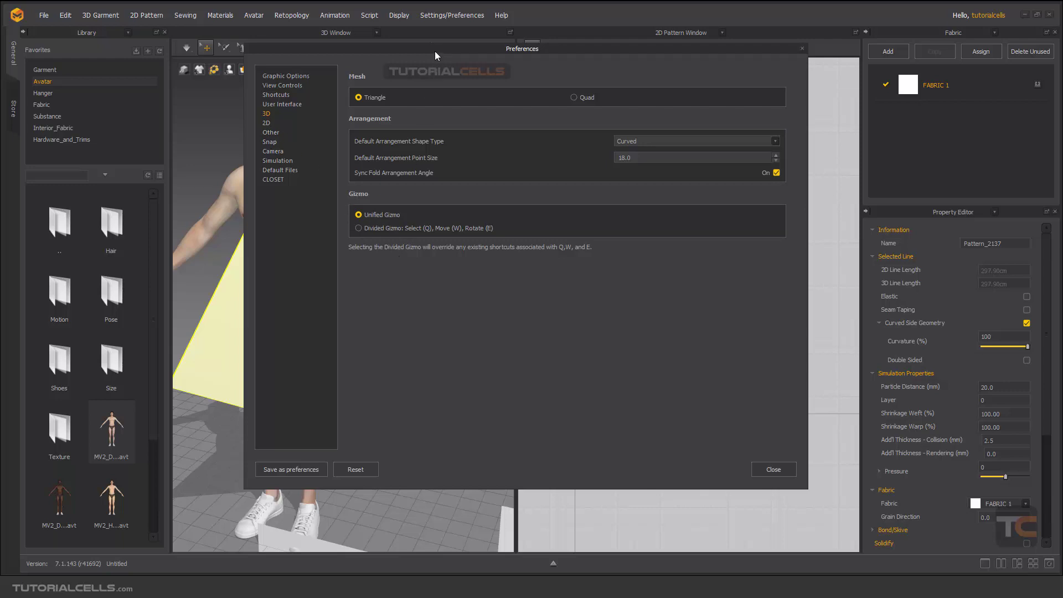
pyautogui.moveTo(434, 51); pyautogui.dragTo(572, 57)
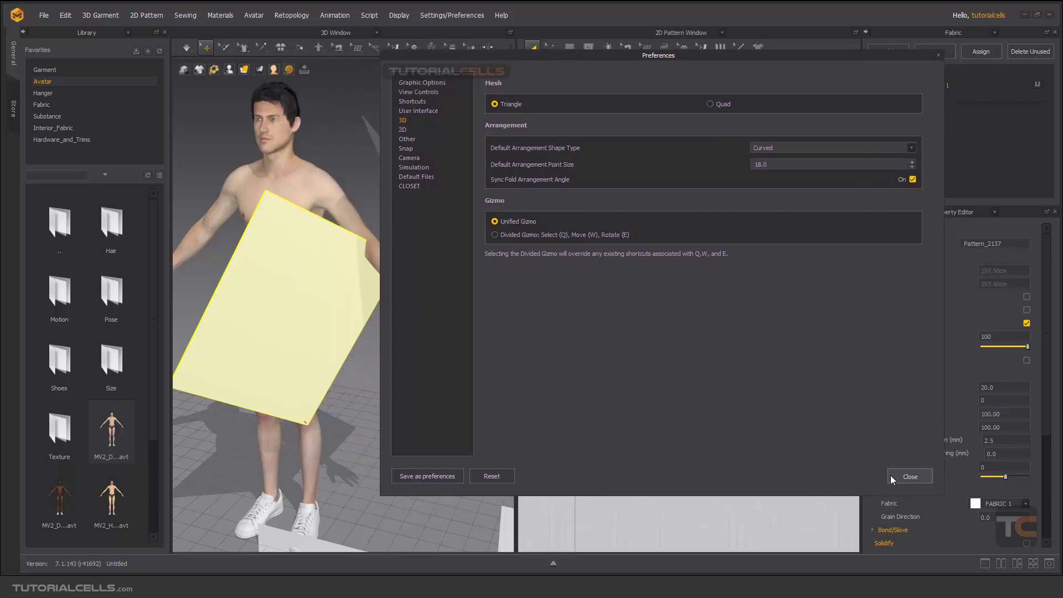
pyautogui.click(910, 476)
pyautogui.click(291, 324)
pyautogui.scroll(2, 399, 201)
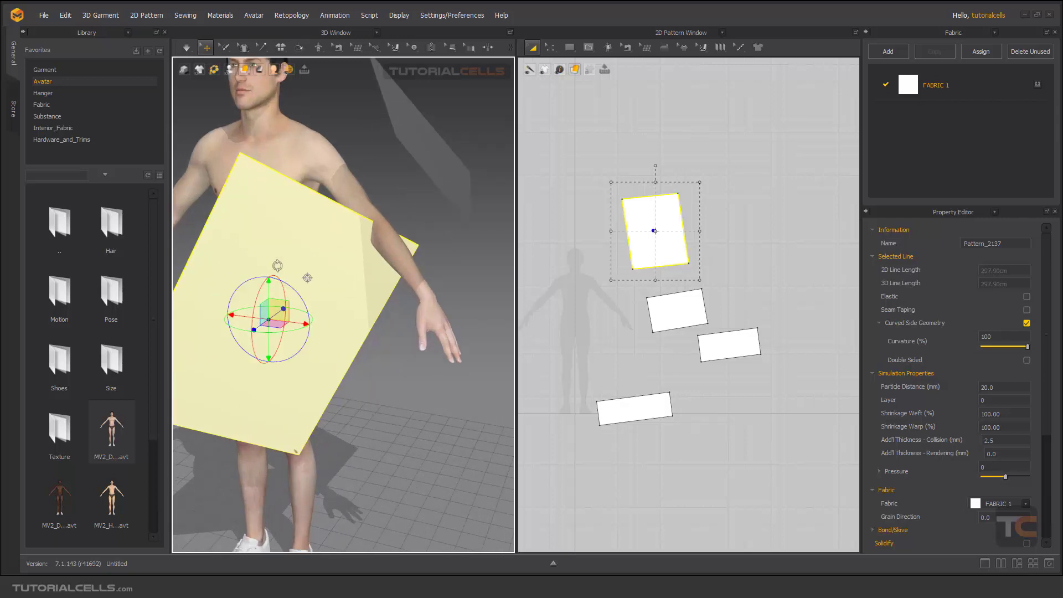
# Review the Unified and Divided Gizmo options in the 3D preferences and the 2D pattern preferences, and close the preferences
pyautogui.click(452, 15)
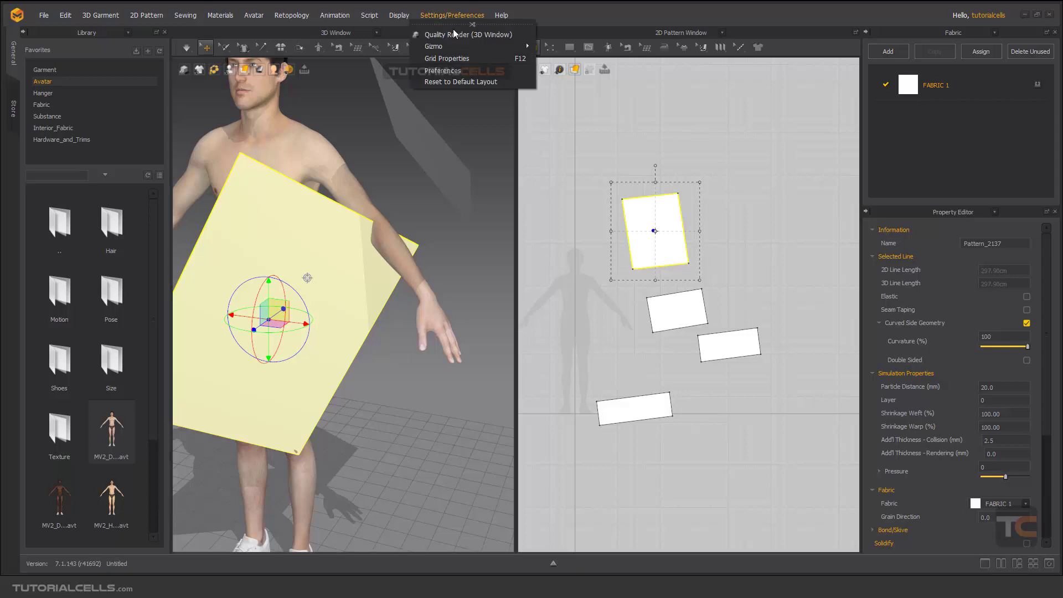
pyautogui.press('Escape')
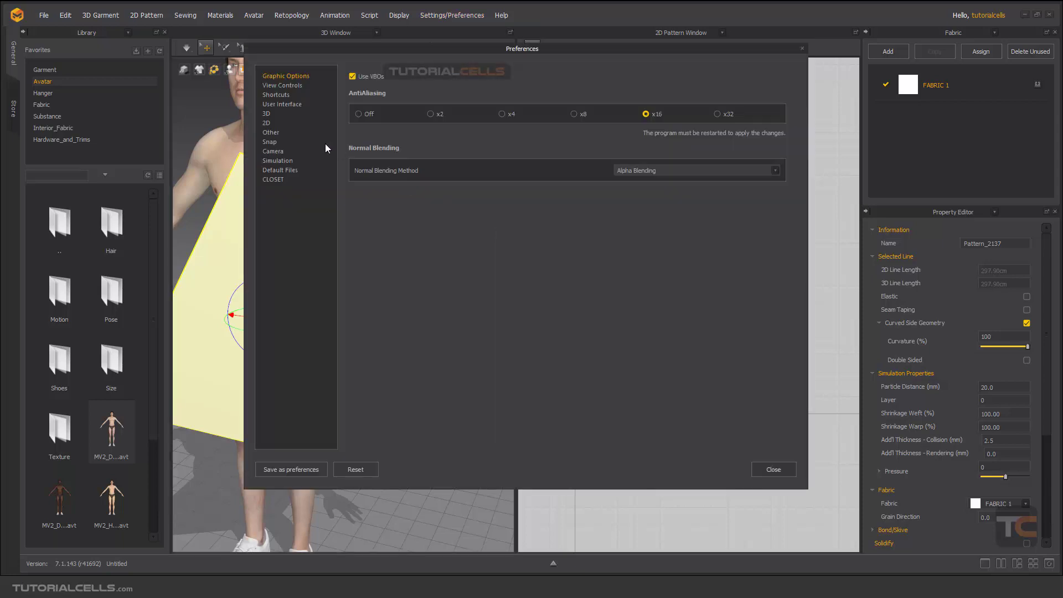
pyautogui.click(266, 114)
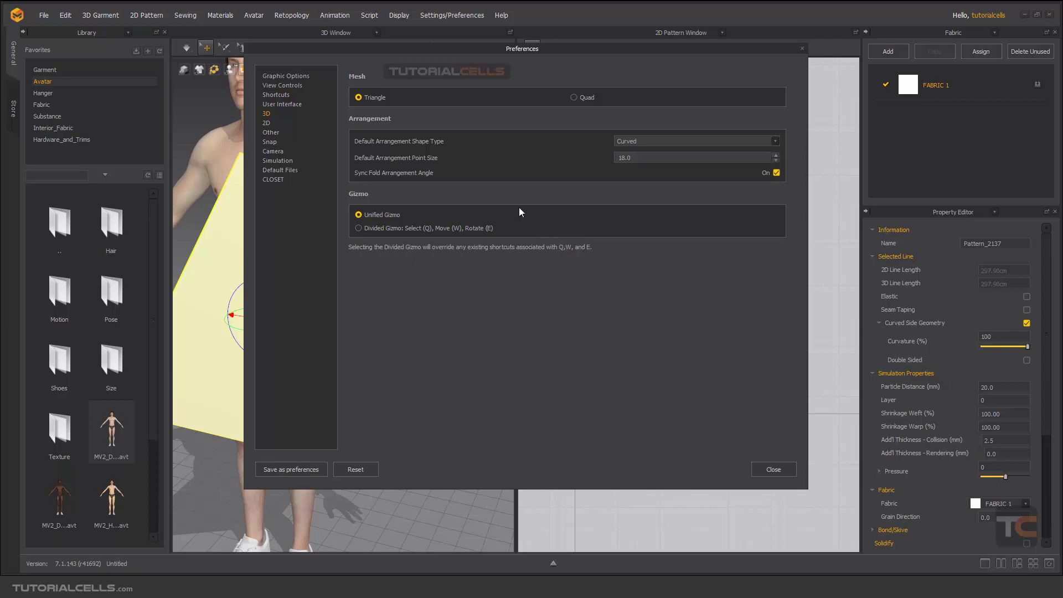
pyautogui.moveTo(443, 54); pyautogui.dragTo(514, 78)
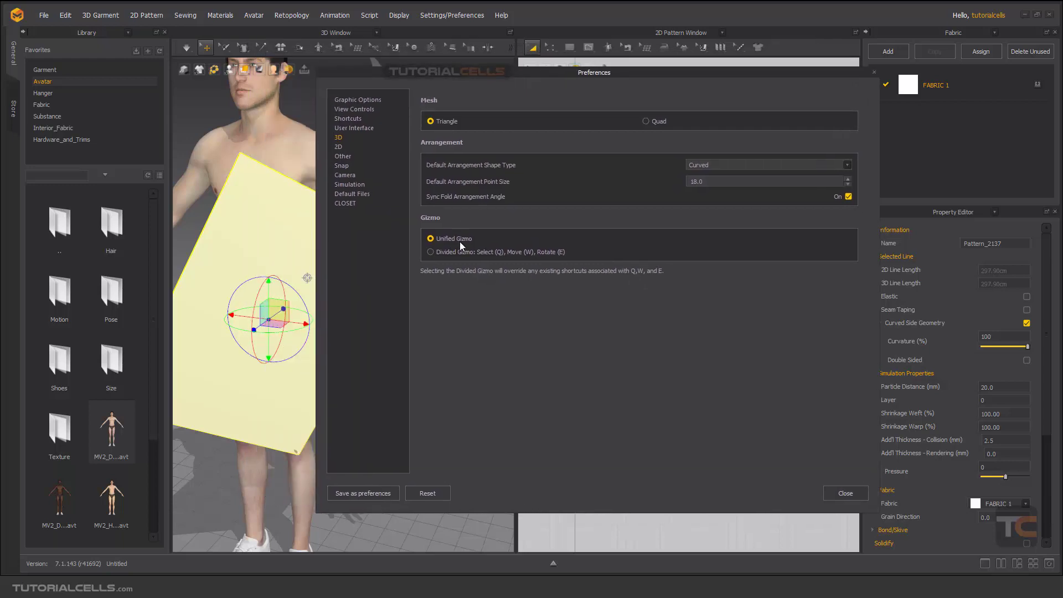
pyautogui.click(340, 147)
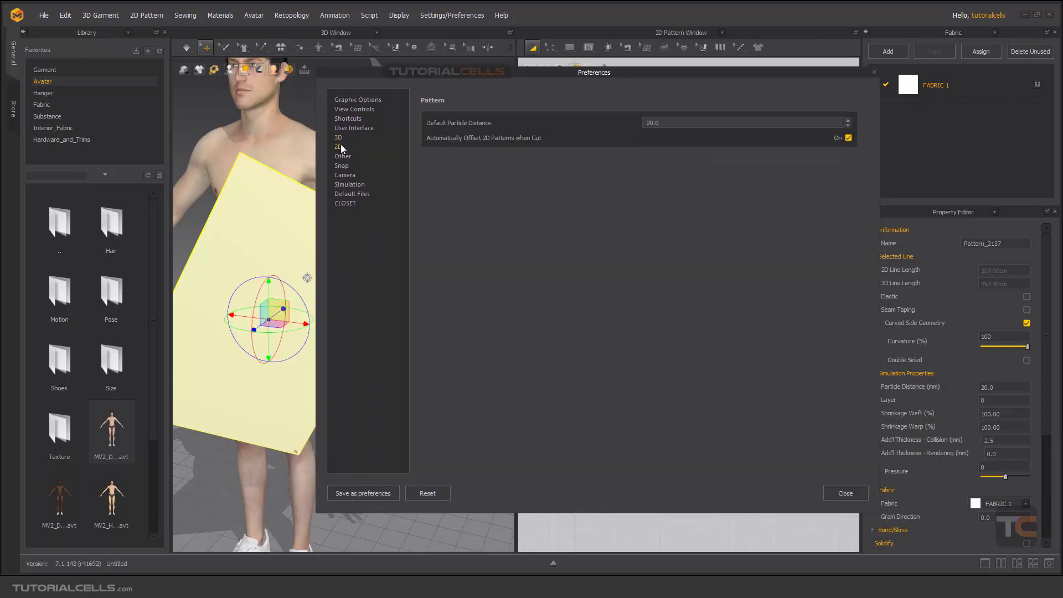
pyautogui.click(874, 73)
# Switch the gizmo to Local Coordinate and place it in the lower left part of the tall rectangle on the avatar
pyautogui.scroll(-2, 329, 331)
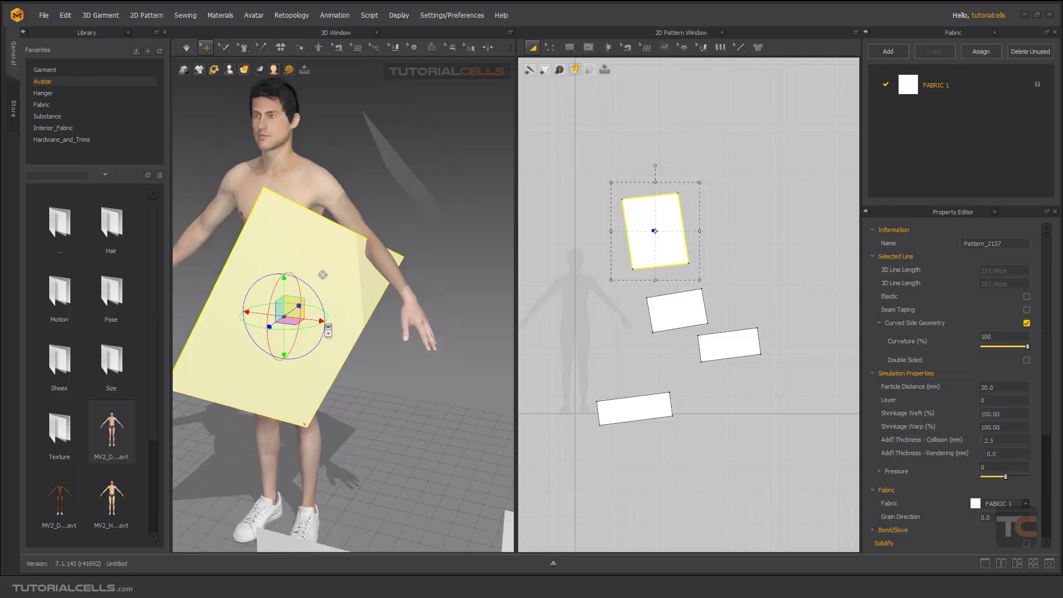
pyautogui.moveTo(328, 330); pyautogui.dragTo(463, 276, button='right')
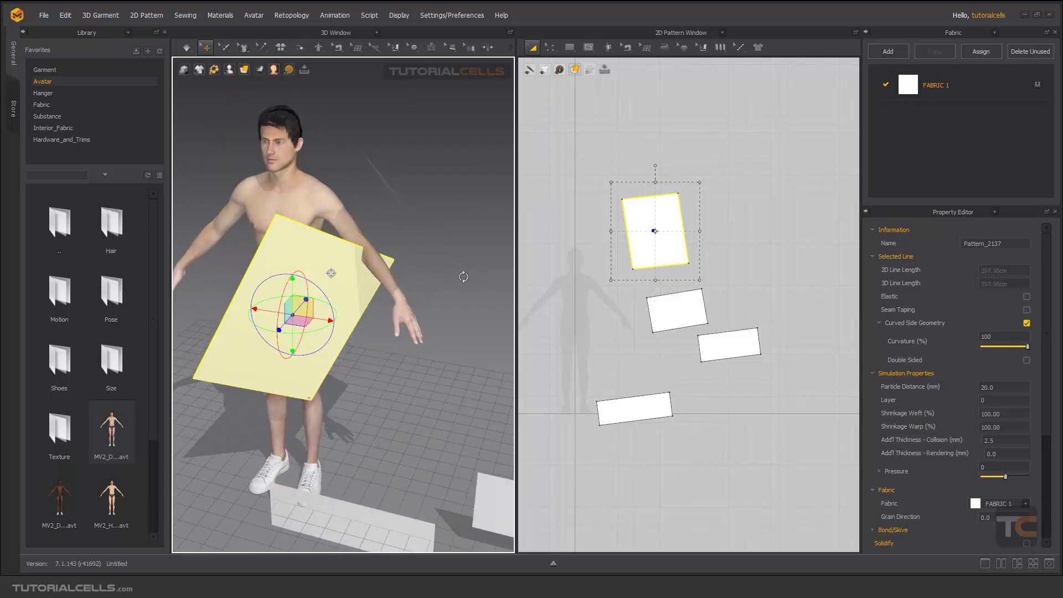
pyautogui.click(463, 276)
pyautogui.rightClick(462, 276)
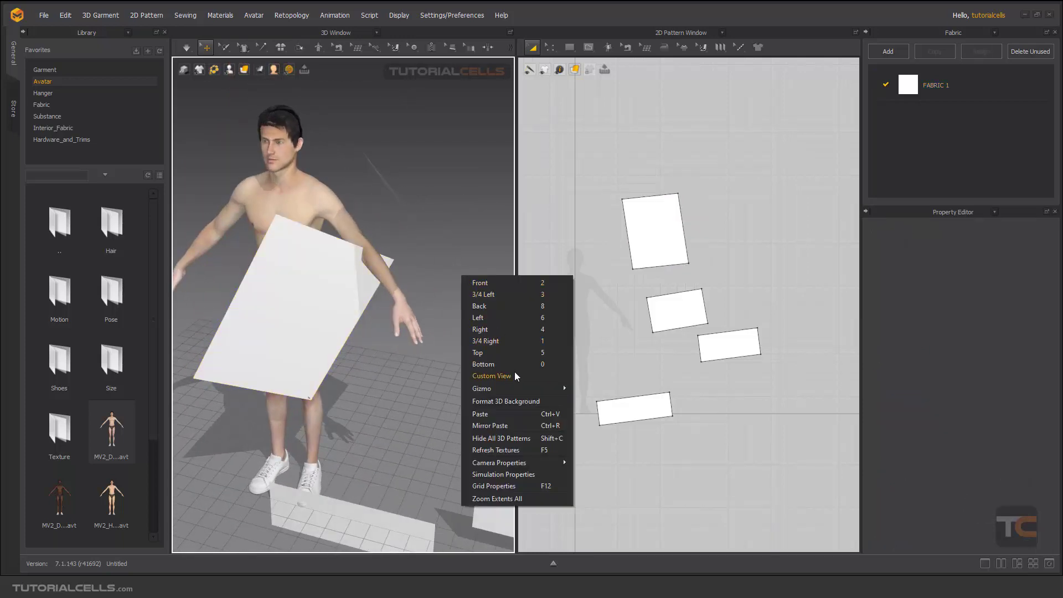
pyautogui.moveTo(517, 388)
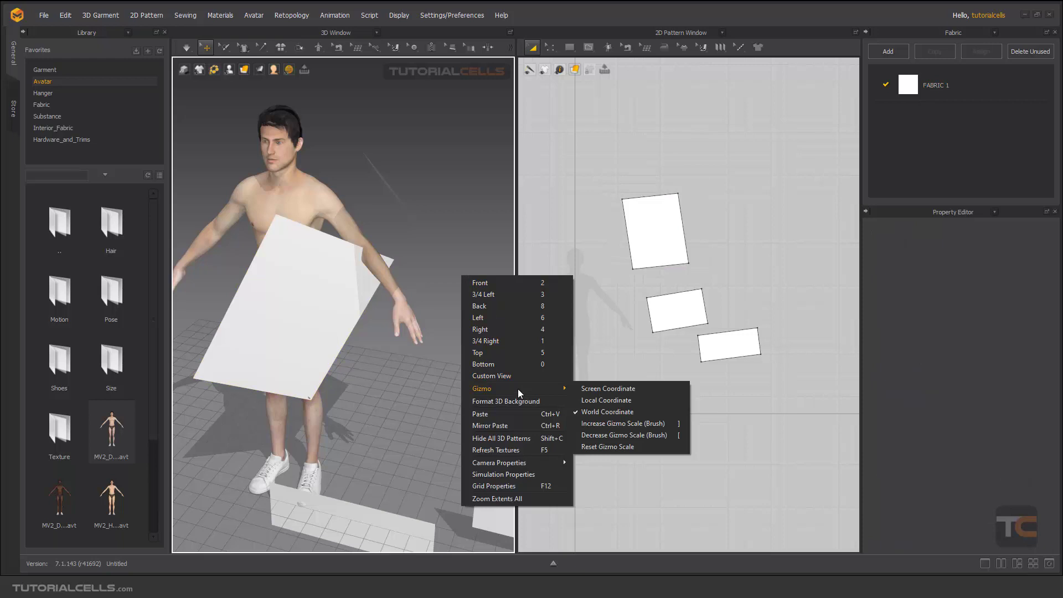
pyautogui.click(605, 401)
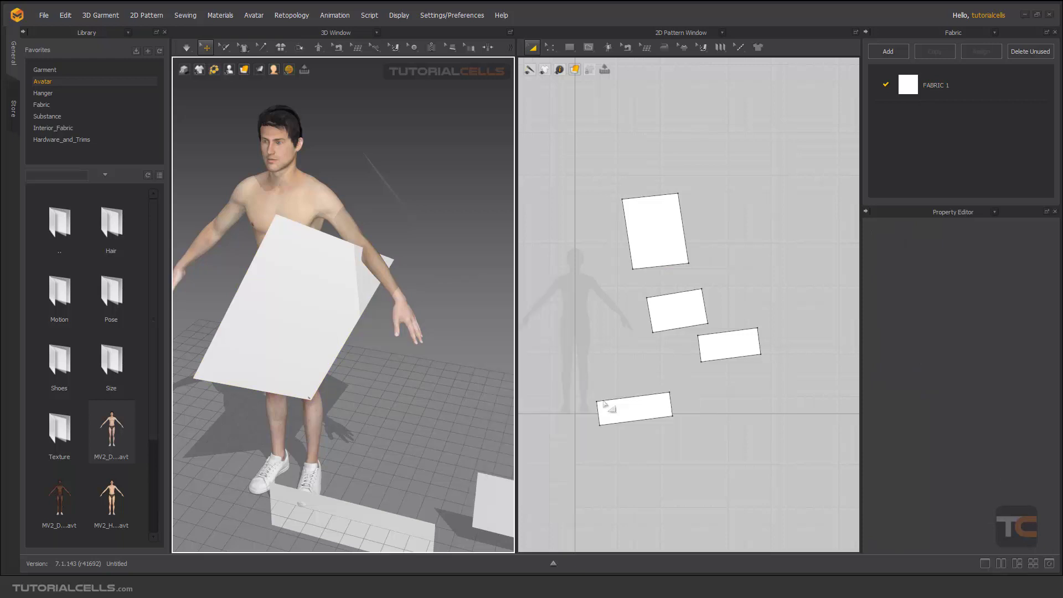
pyautogui.click(310, 324)
pyautogui.moveTo(295, 330); pyautogui.dragTo(232, 324, button='right')
pyautogui.click(232, 325)
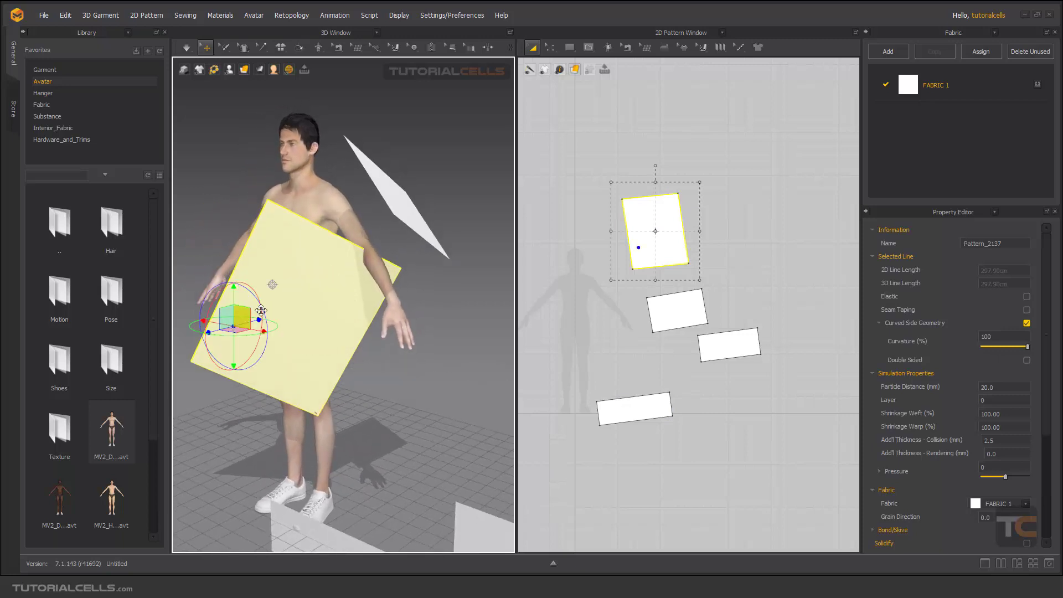
# Deselect the tall rectangle and set the gizmo to World Coordinate in the 3D window
pyautogui.click(389, 193)
pyautogui.rightClick(427, 301)
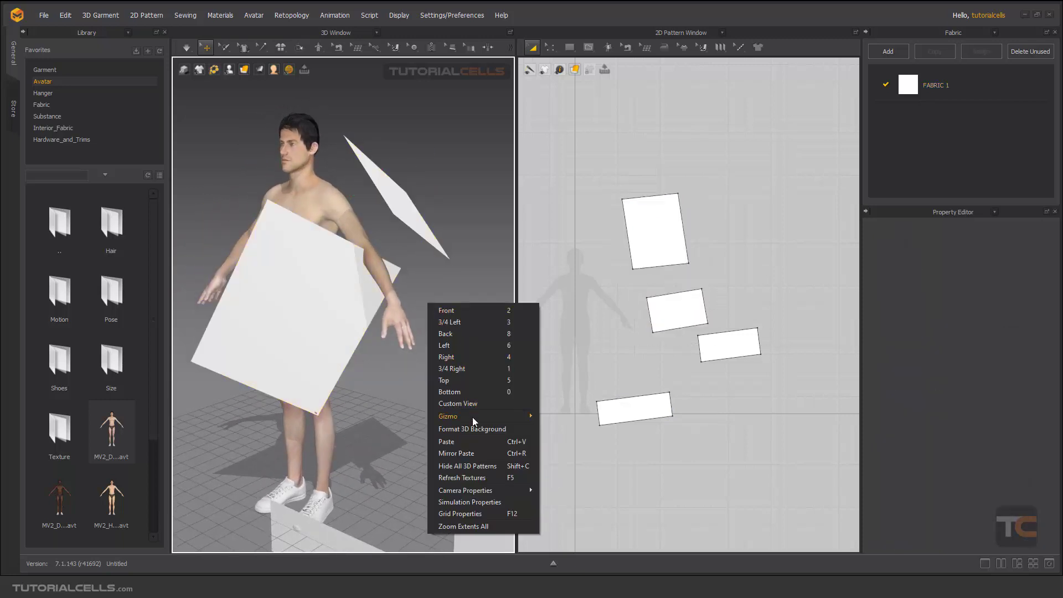
pyautogui.moveTo(473, 416)
pyautogui.click(573, 440)
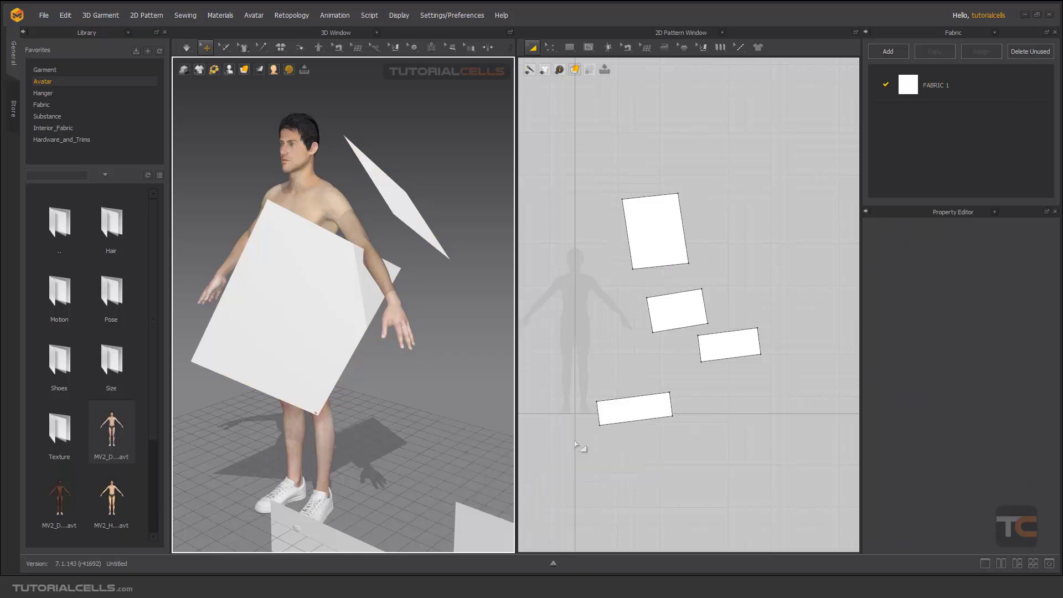
pyautogui.moveTo(385, 333); pyautogui.dragTo(407, 327, button='right')
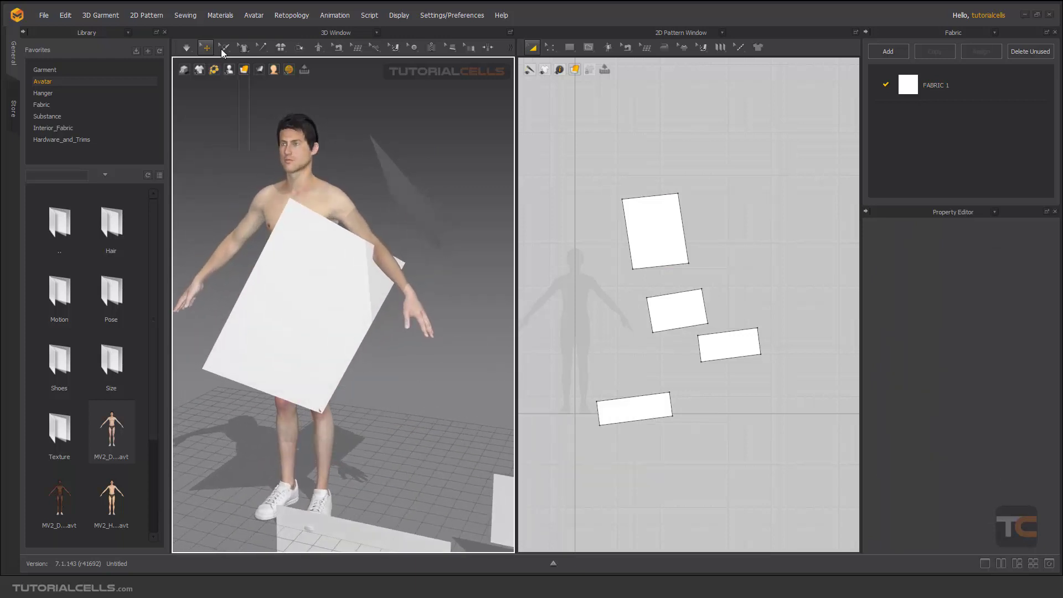